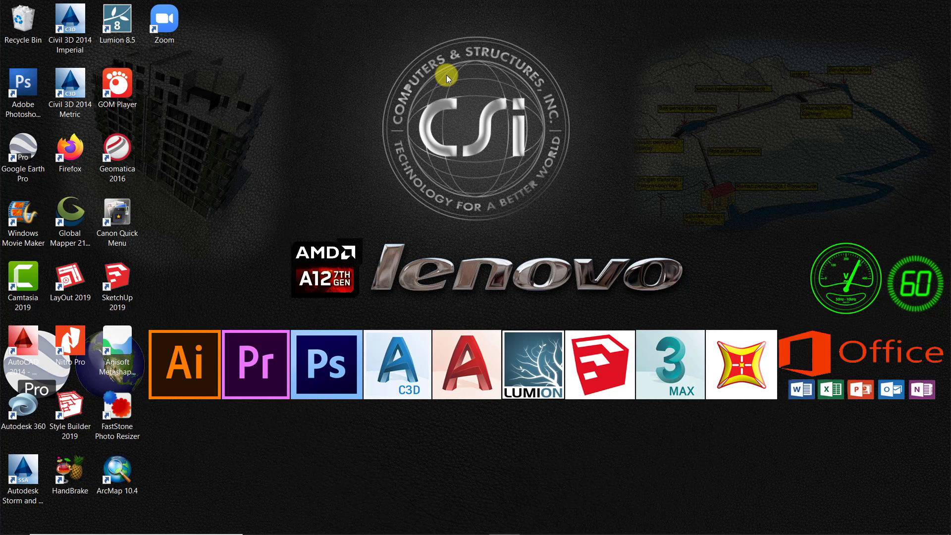
pyautogui.rightClick(303, 110)
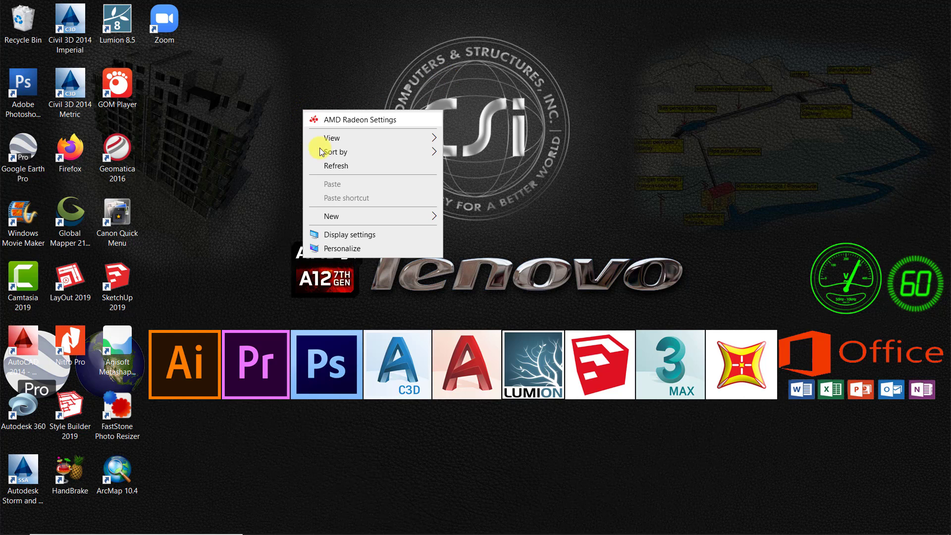
pyautogui.click(325, 163)
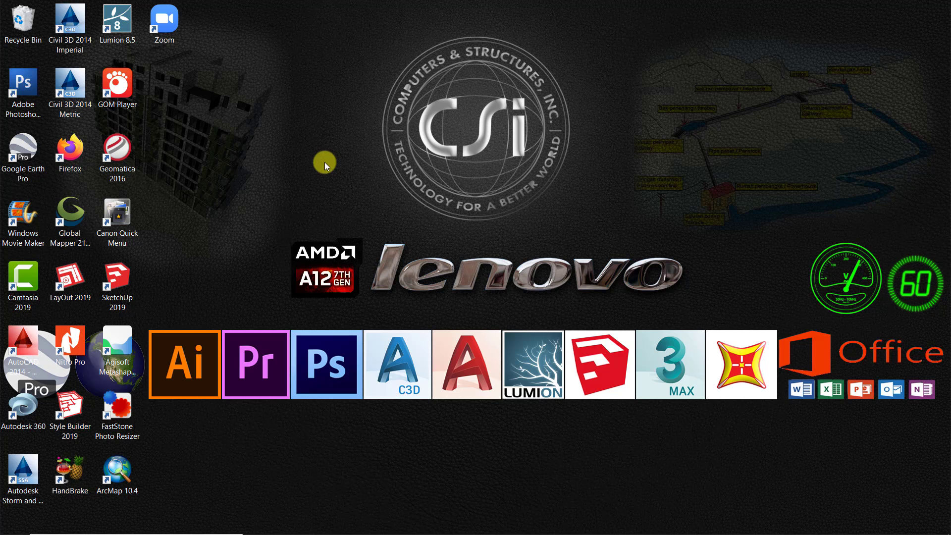
# Step: Switch to AutoCAD Civil 3D and start a point import with the Point Batching Plant file as its source
pyautogui.click(441, 522)
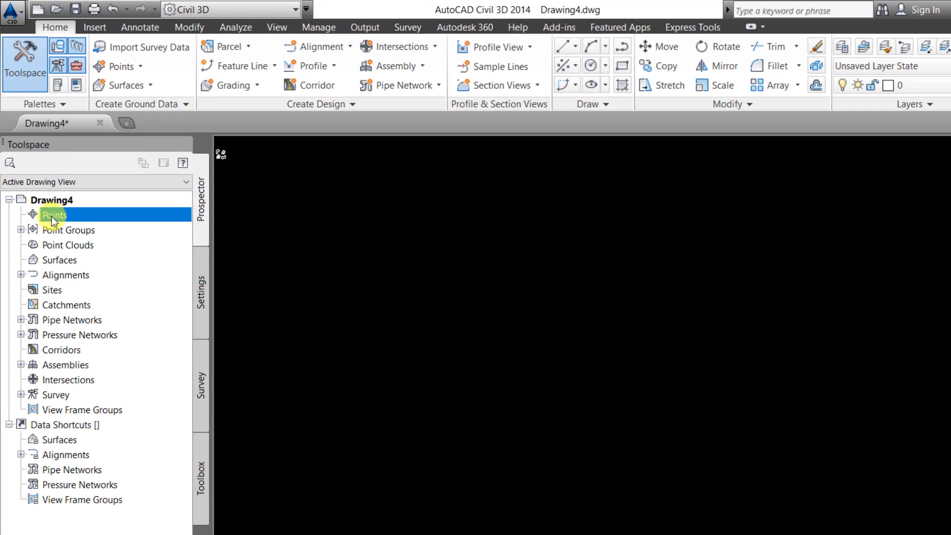
pyautogui.rightClick(74, 215)
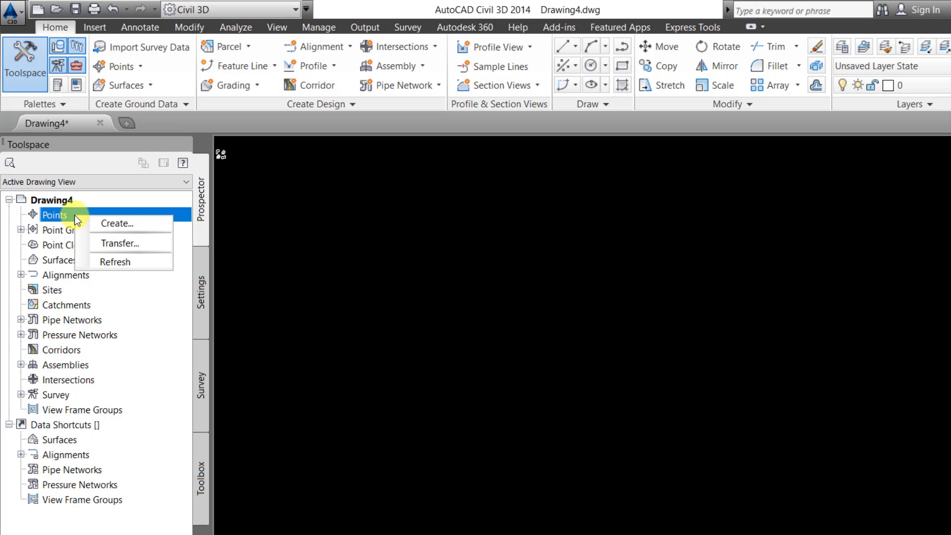
pyautogui.click(121, 222)
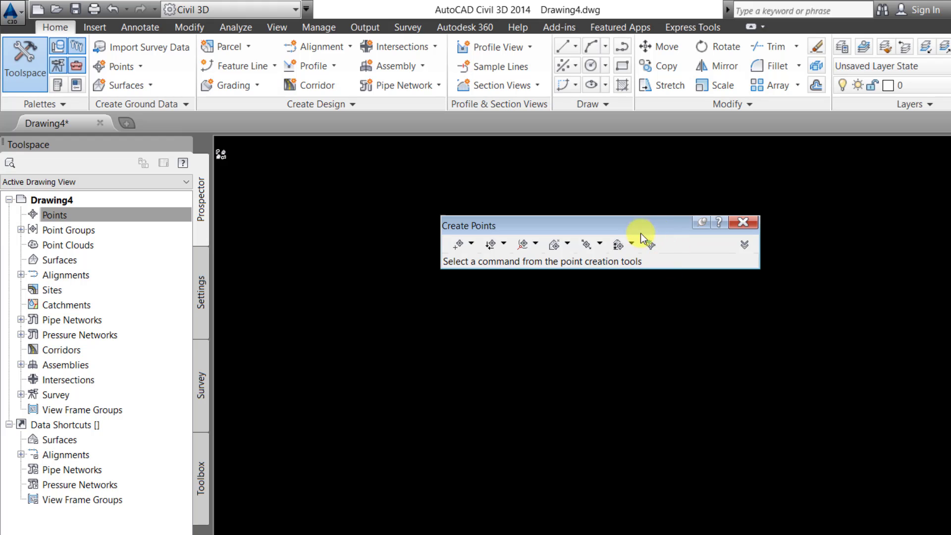
pyautogui.click(646, 241)
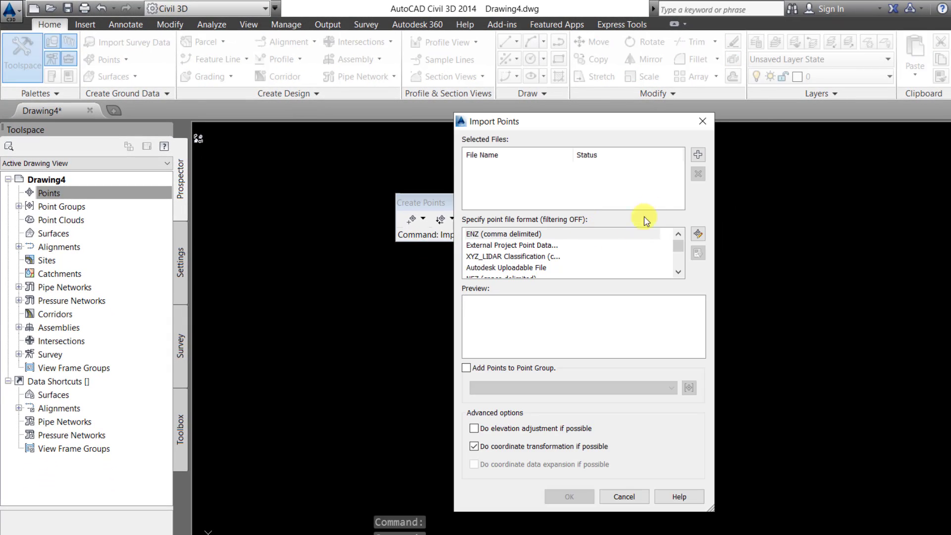
pyautogui.click(699, 156)
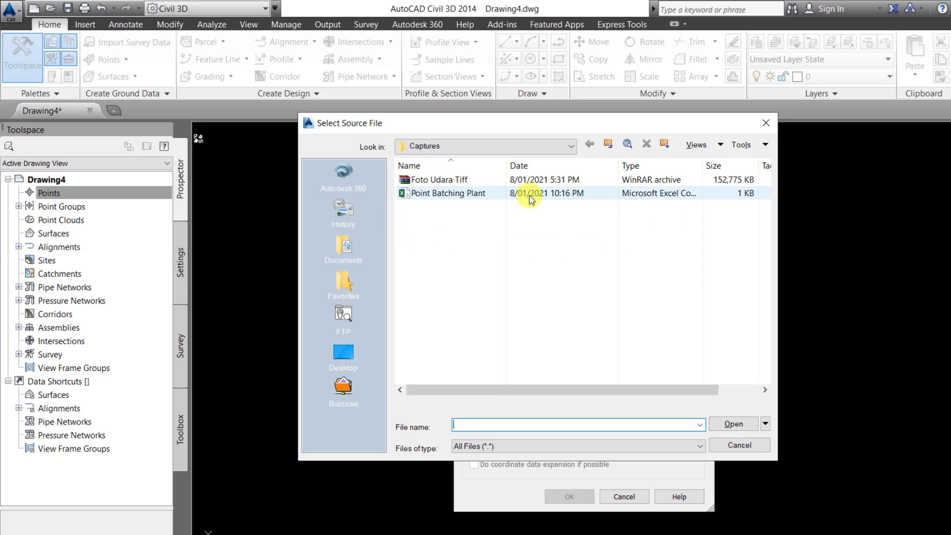
pyautogui.click(436, 193)
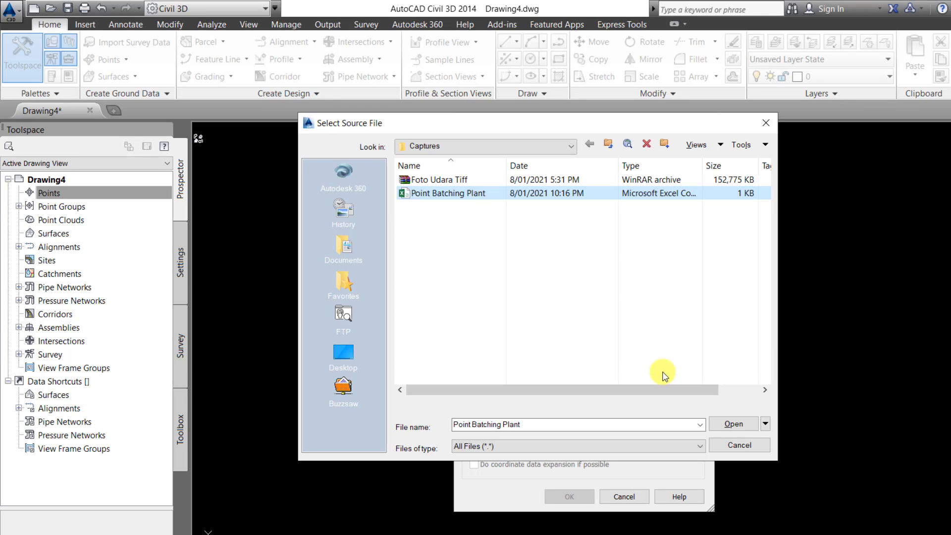
pyautogui.click(730, 424)
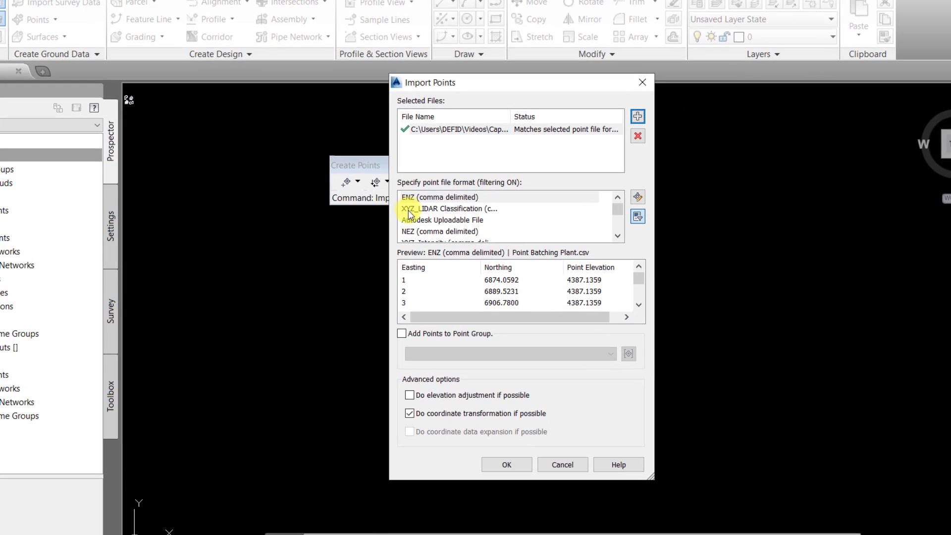
# Step: Import the points in PENZD (comma delimited) format into a new point group named Topo Material, then close the point creation tools
pyautogui.scroll(-1, 427, 225)
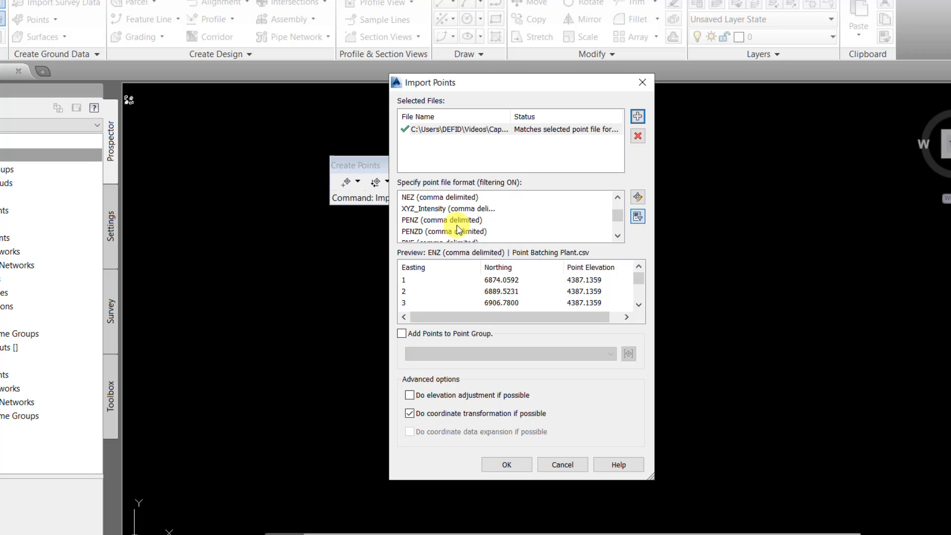
pyautogui.click(417, 232)
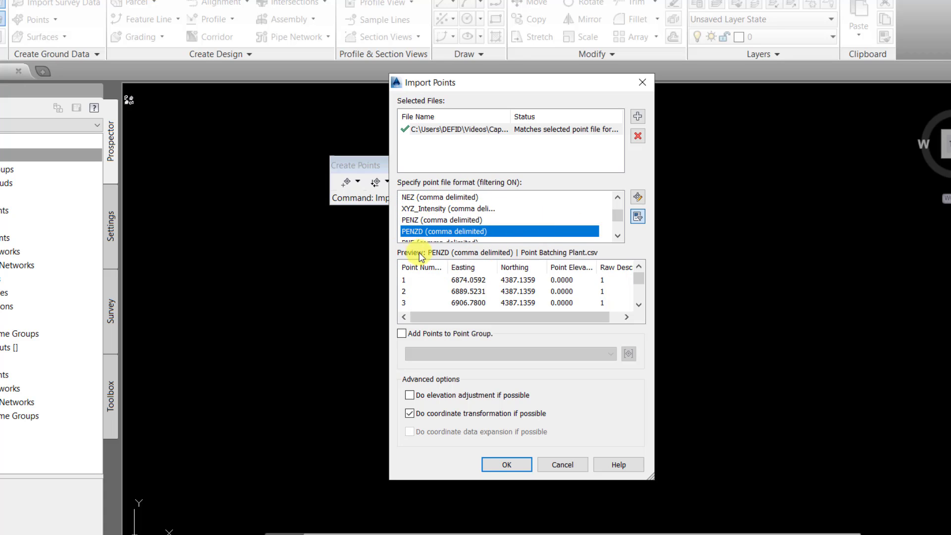
pyautogui.click(425, 336)
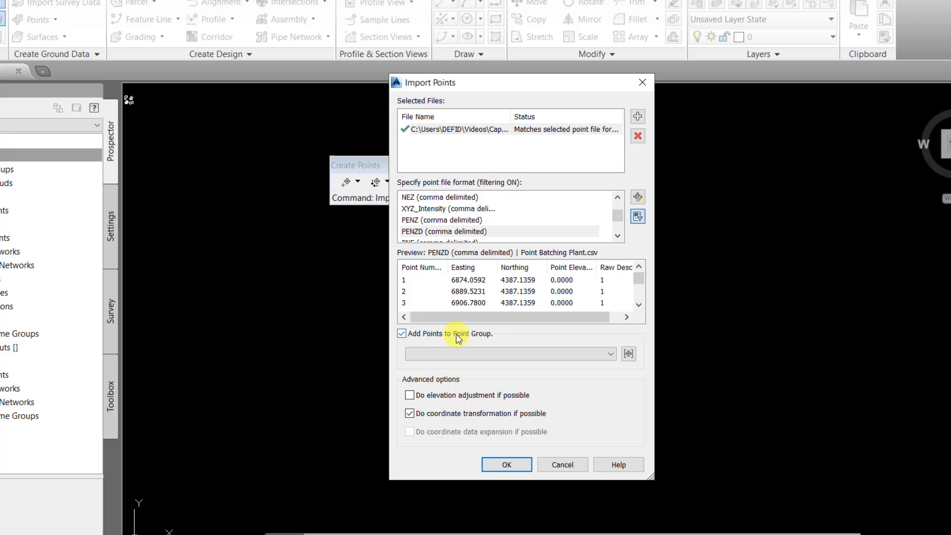
pyautogui.click(627, 354)
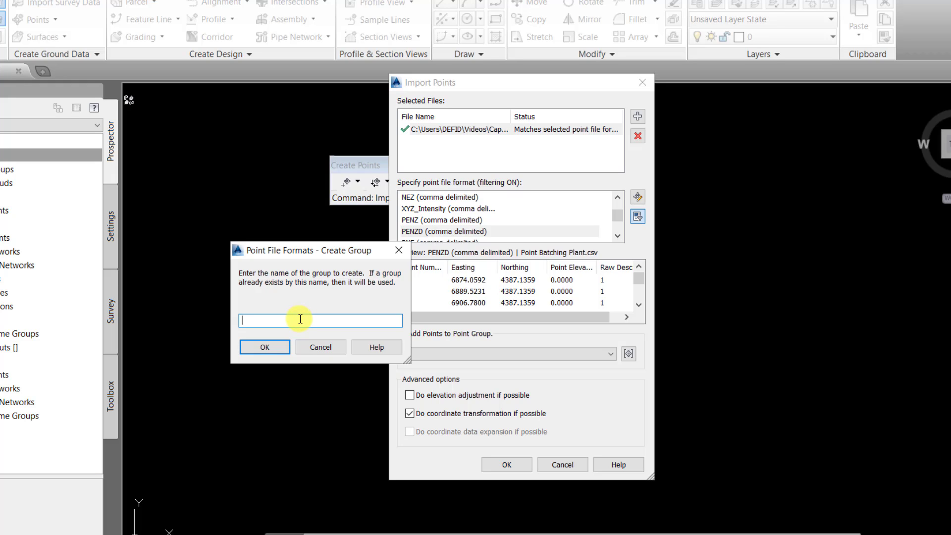
pyautogui.write('Topo Material')
pyautogui.click(264, 346)
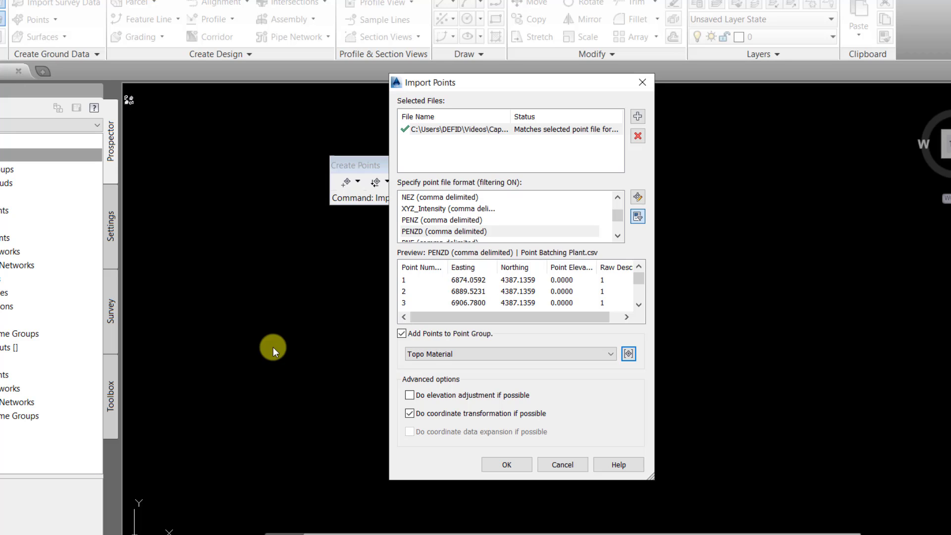
pyautogui.click(498, 463)
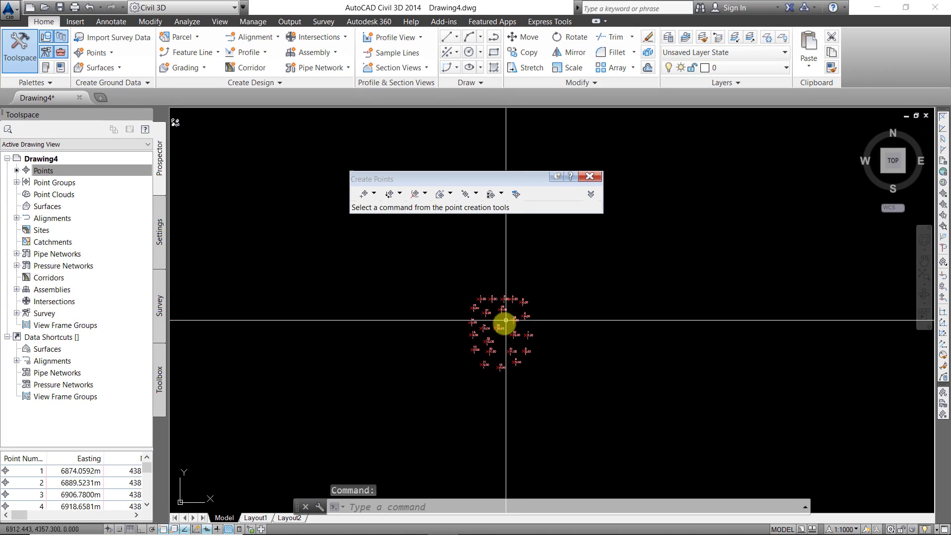
pyautogui.scroll(3, 506, 320)
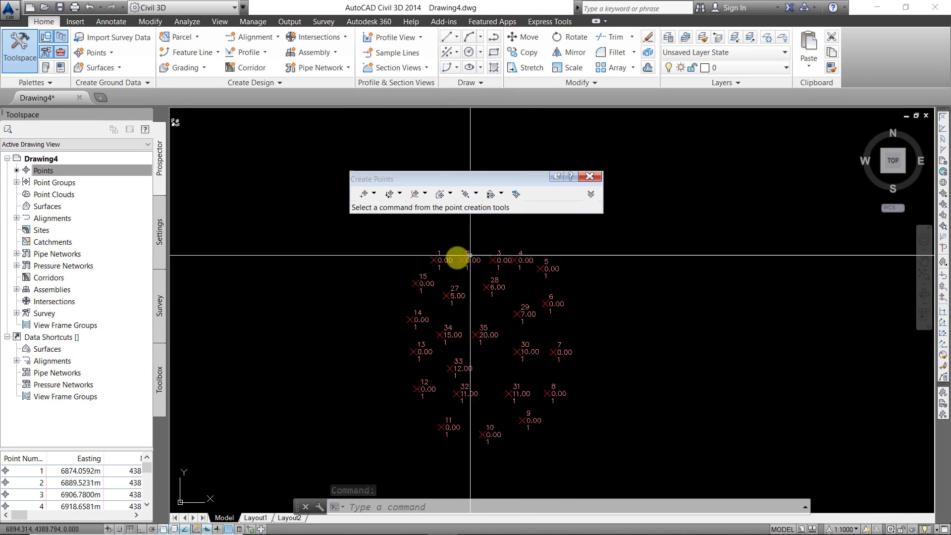
pyautogui.click(590, 179)
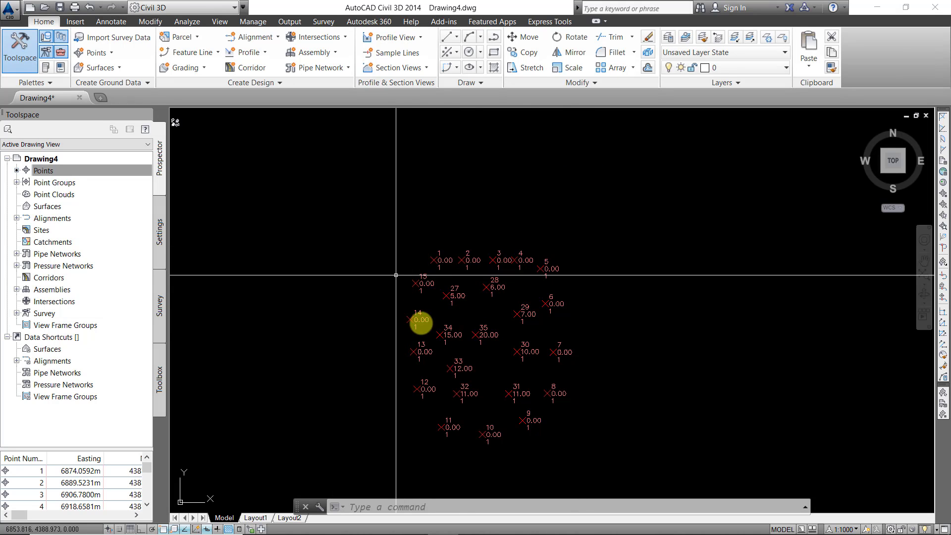
pyautogui.moveTo(446, 344); pyautogui.dragTo(467, 274, button='middle')
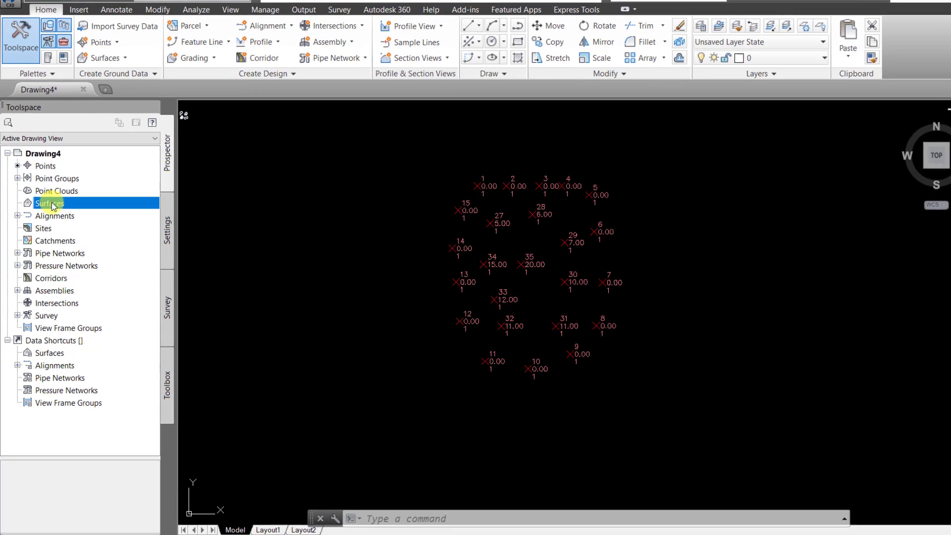
# Step: Create a TIN surface named Topo Material
pyautogui.rightClick(49, 206)
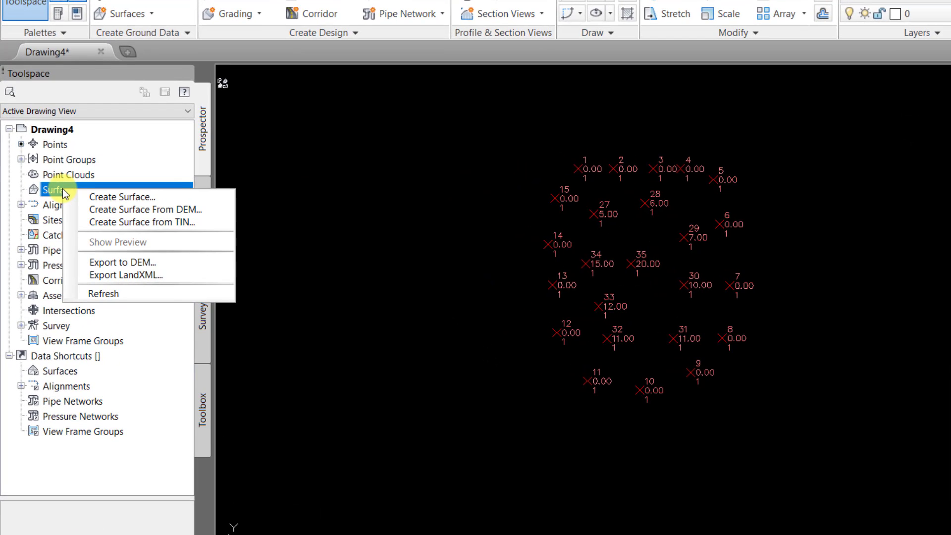
pyautogui.click(85, 197)
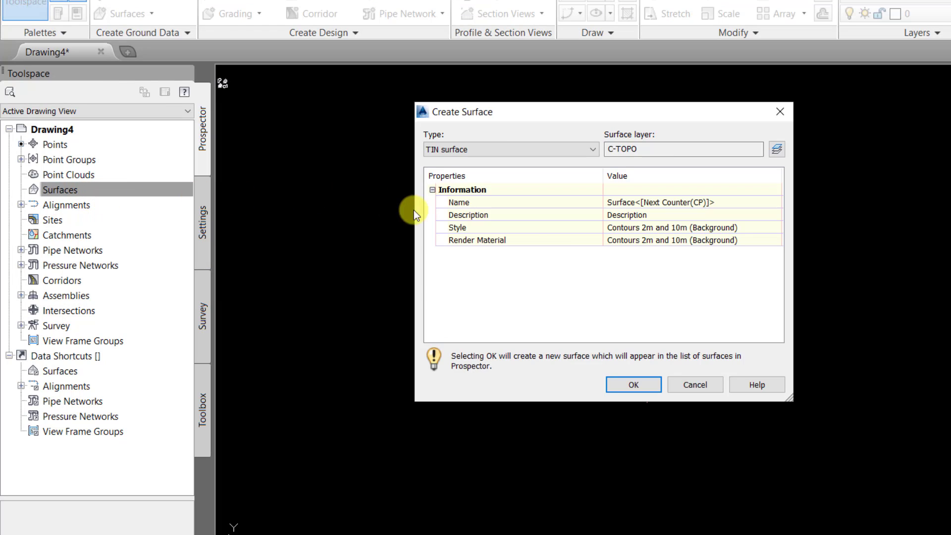
pyautogui.click(629, 203)
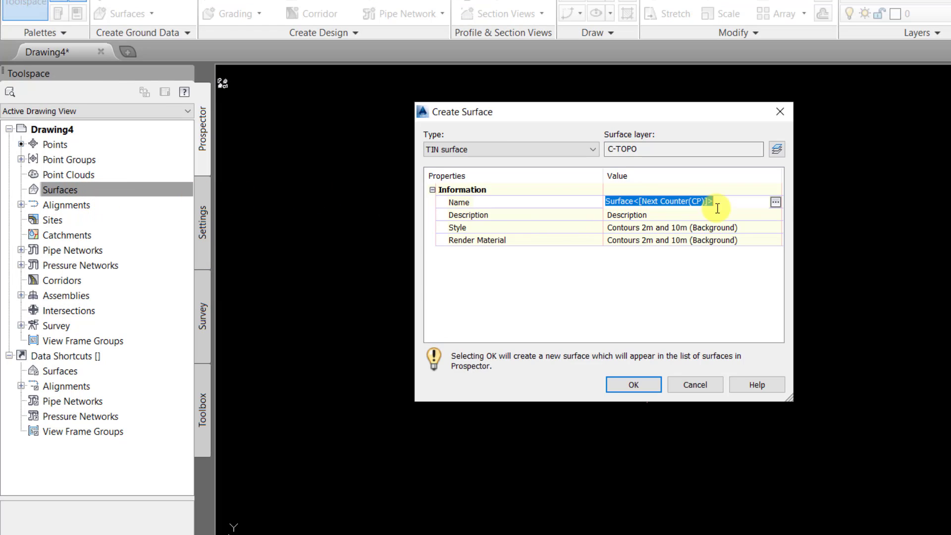
pyautogui.click(775, 202)
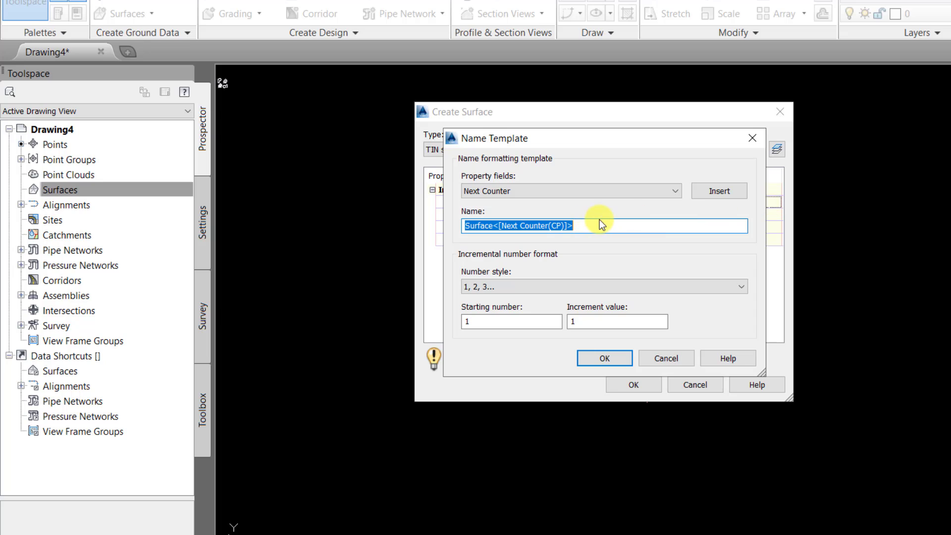
pyautogui.moveTo(582, 223); pyautogui.dragTo(439, 226)
pyautogui.write('Topo M')
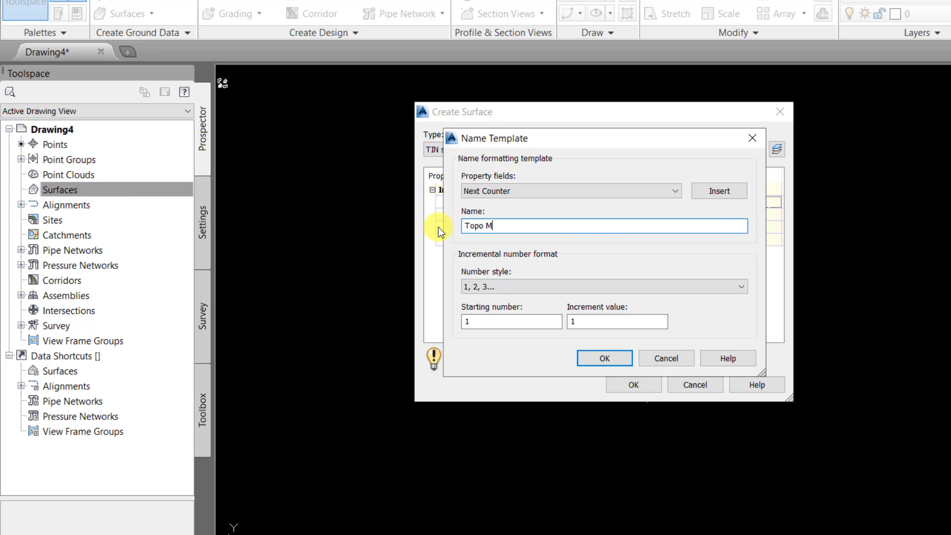
pyautogui.write('aterua')
pyautogui.press('BackSpace')
pyautogui.press('BackSpace')
pyautogui.click(602, 359)
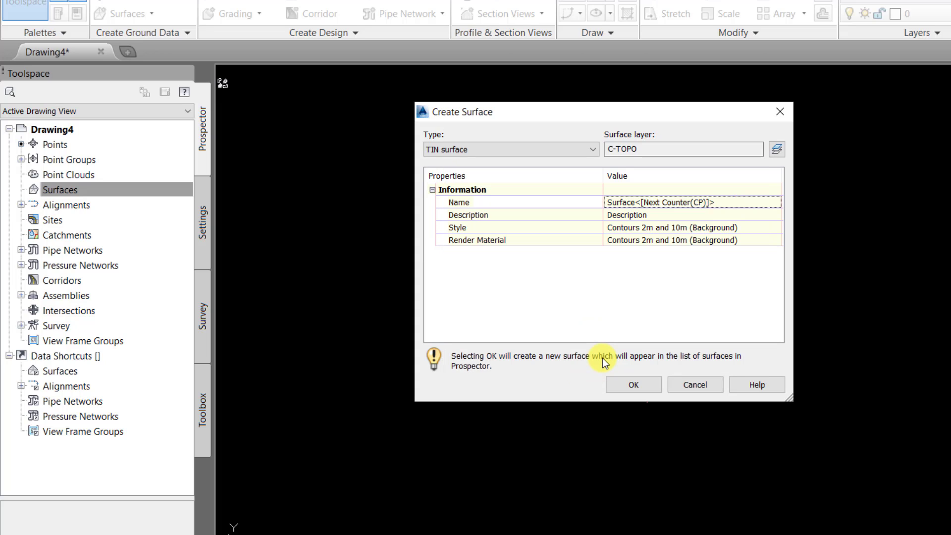
pyautogui.click(630, 385)
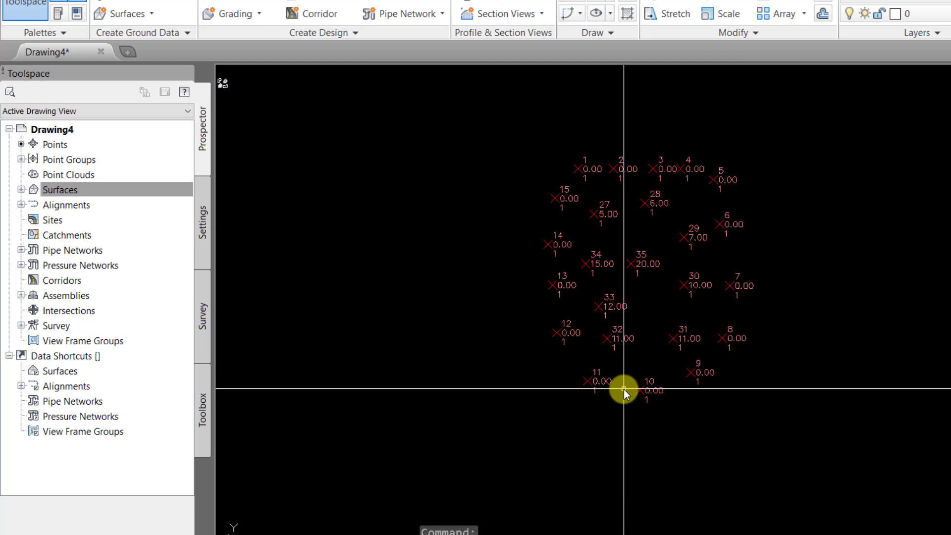
# Step: Add the Topo Material point group to the definition of the Topo Material surface
pyautogui.click(80, 190)
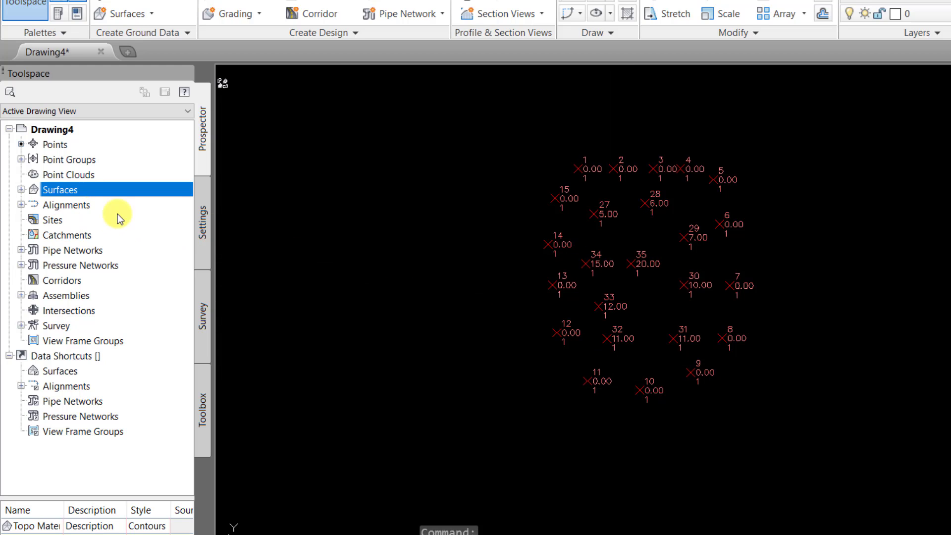
pyautogui.click(21, 190)
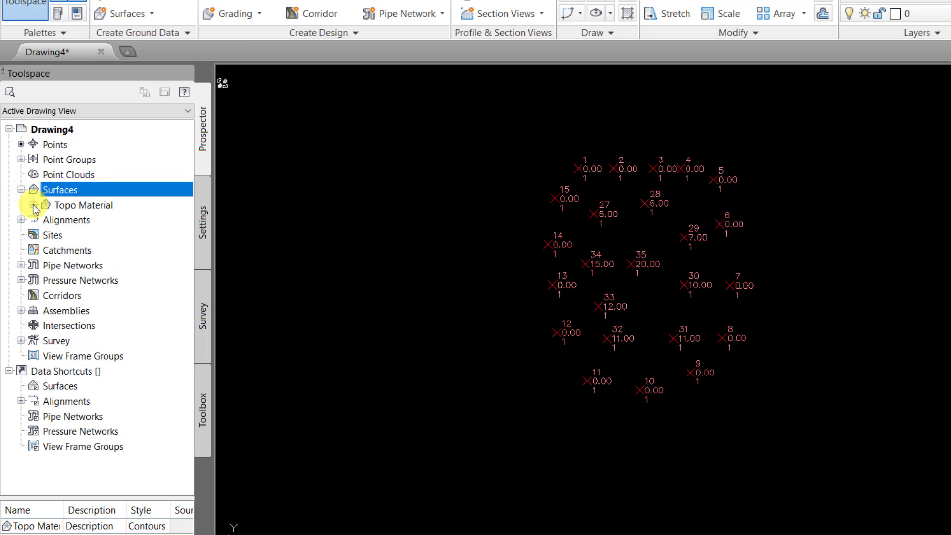
pyautogui.click(33, 204)
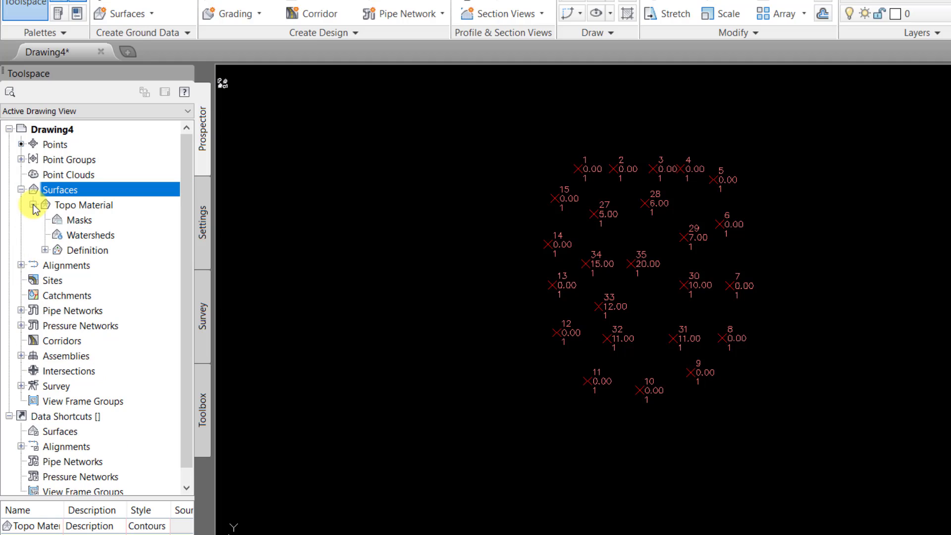
pyautogui.click(45, 250)
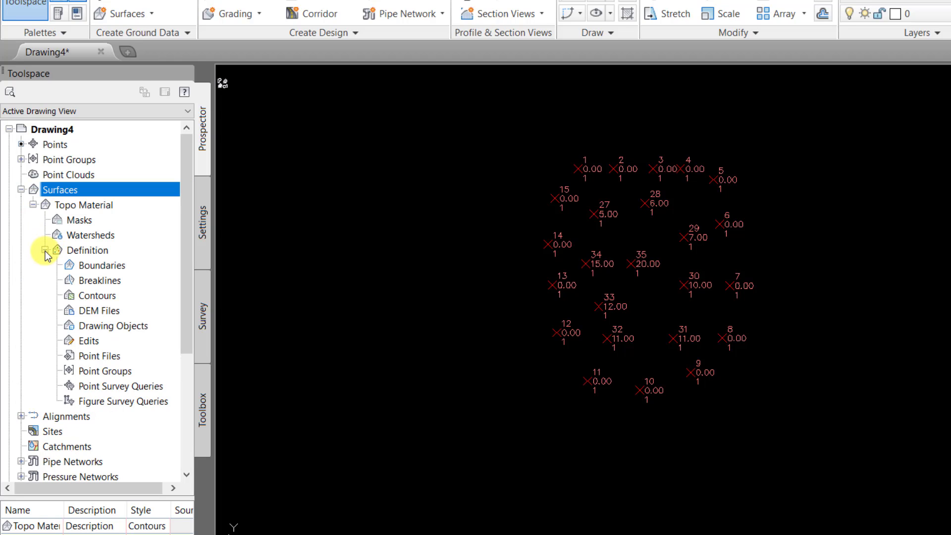
pyautogui.click(102, 372)
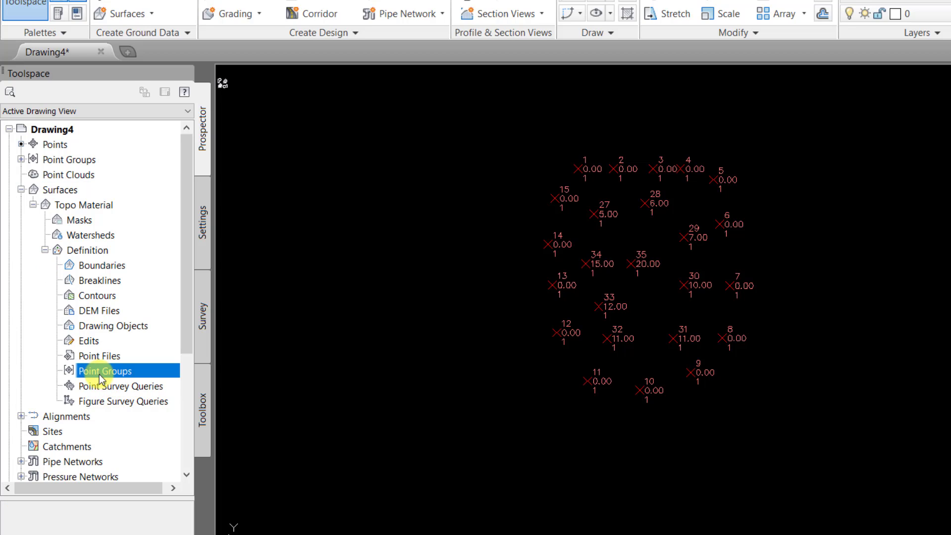
pyautogui.rightClick(103, 370)
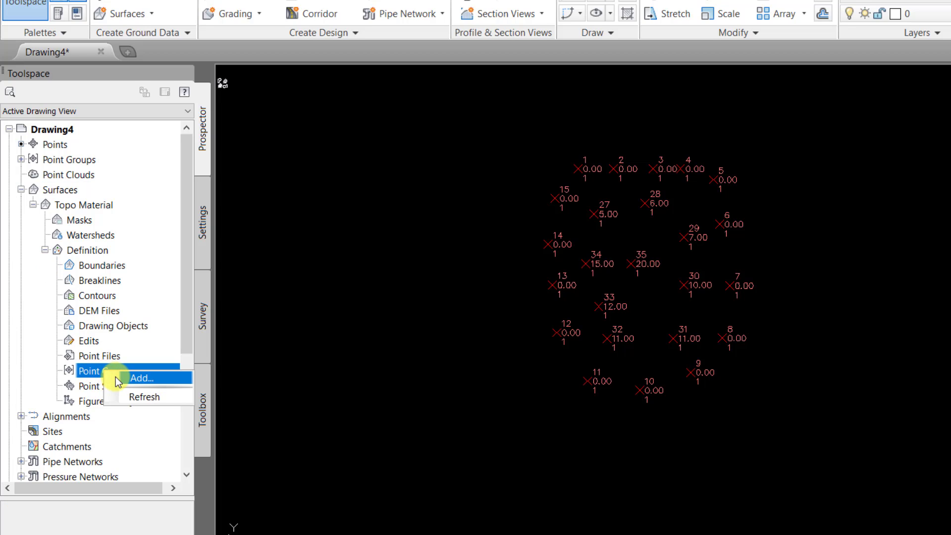
pyautogui.click(114, 377)
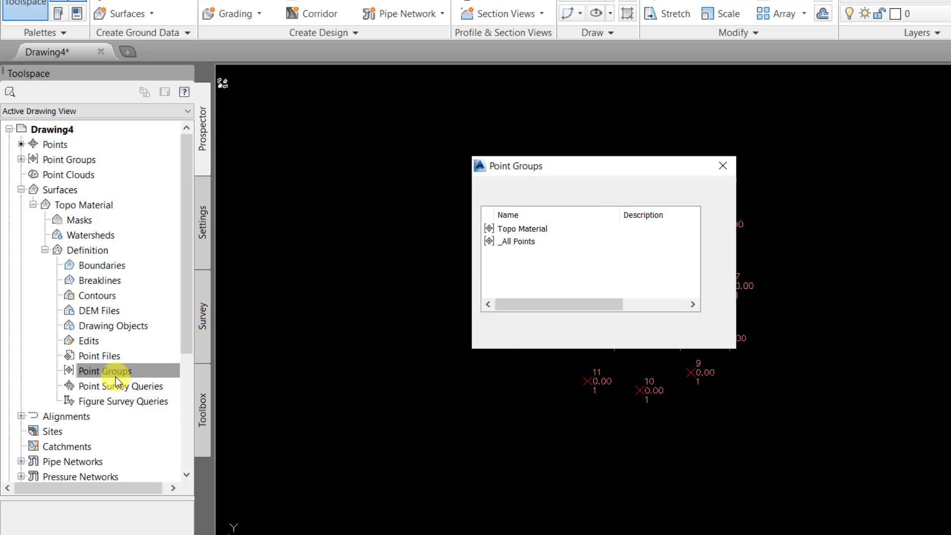
pyautogui.click(522, 230)
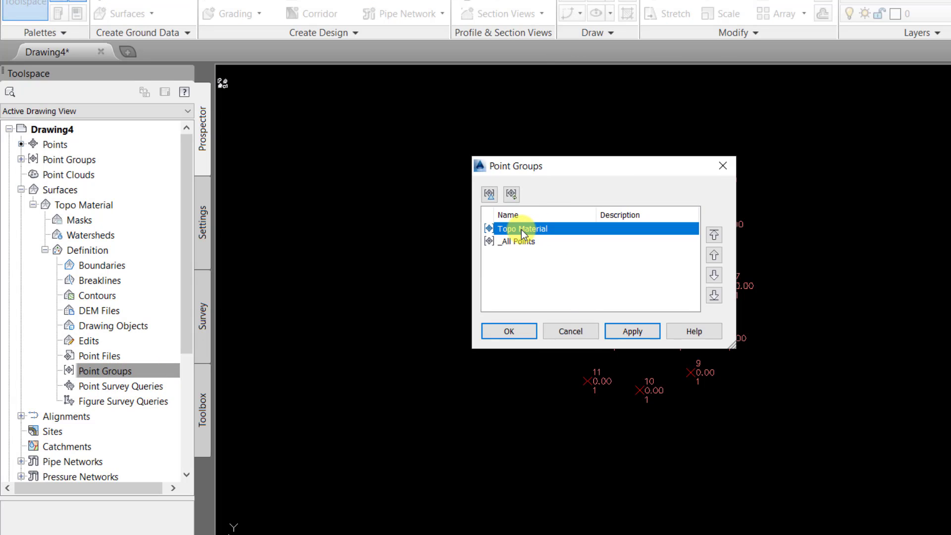
pyautogui.click(639, 331)
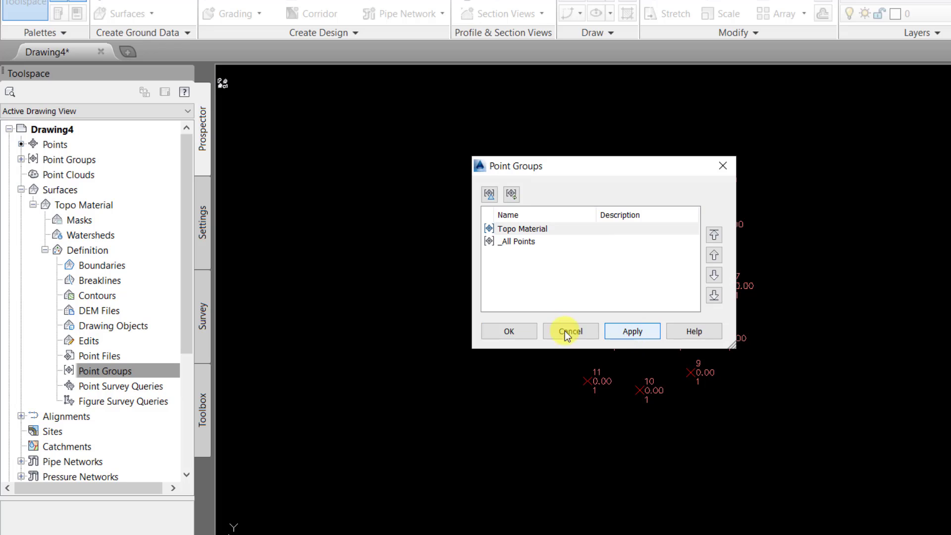
pyautogui.click(506, 331)
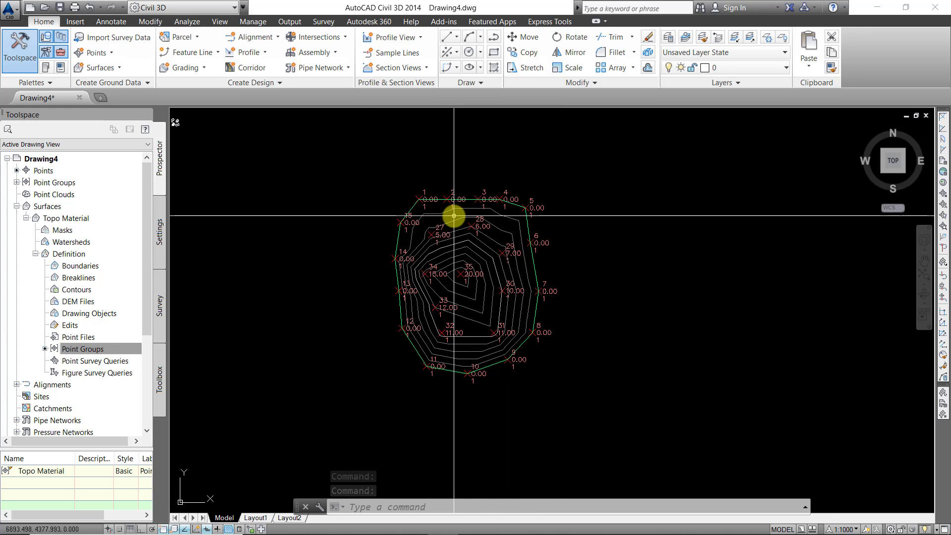
# Step: Open the Topo Material surface in the Object Viewer and orbit it to examine its 3D shape
pyautogui.click(476, 347)
pyautogui.rightClick(476, 345)
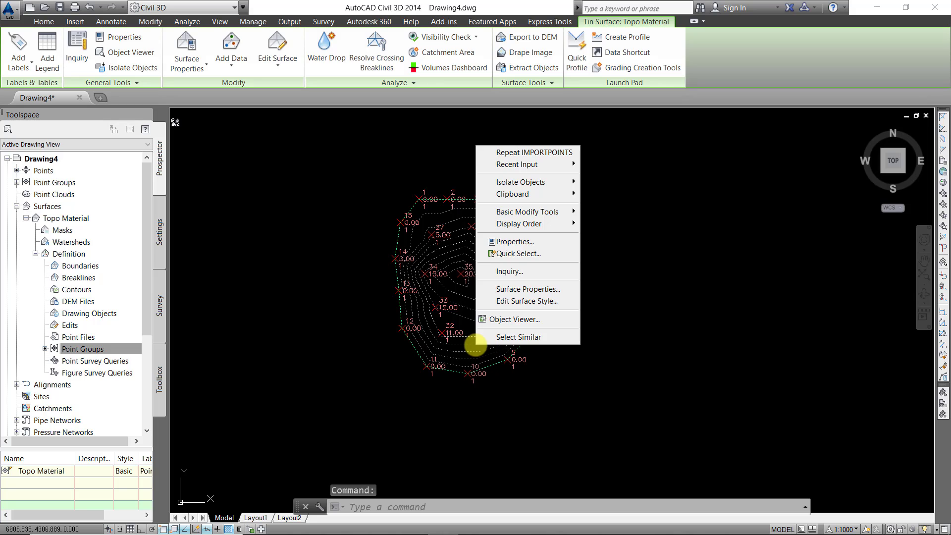
pyautogui.click(469, 345)
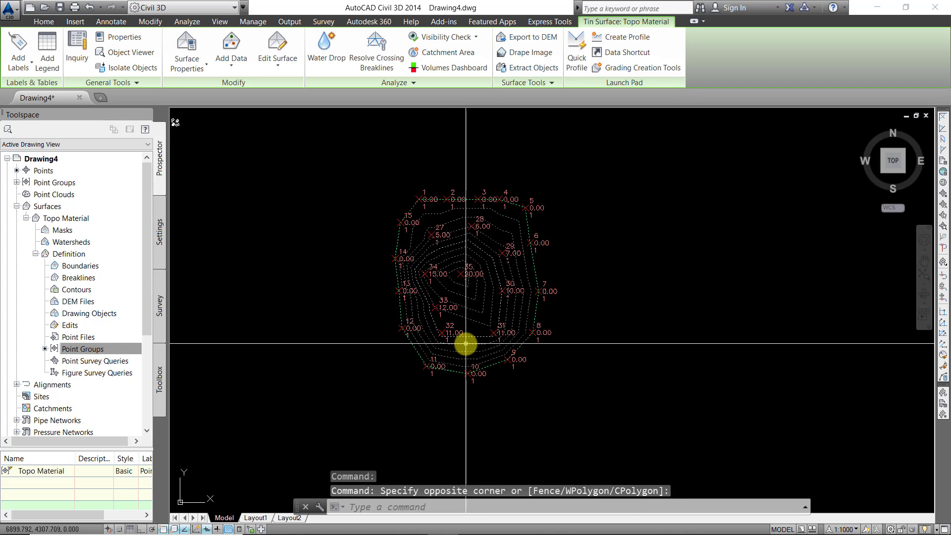
pyautogui.rightClick(465, 343)
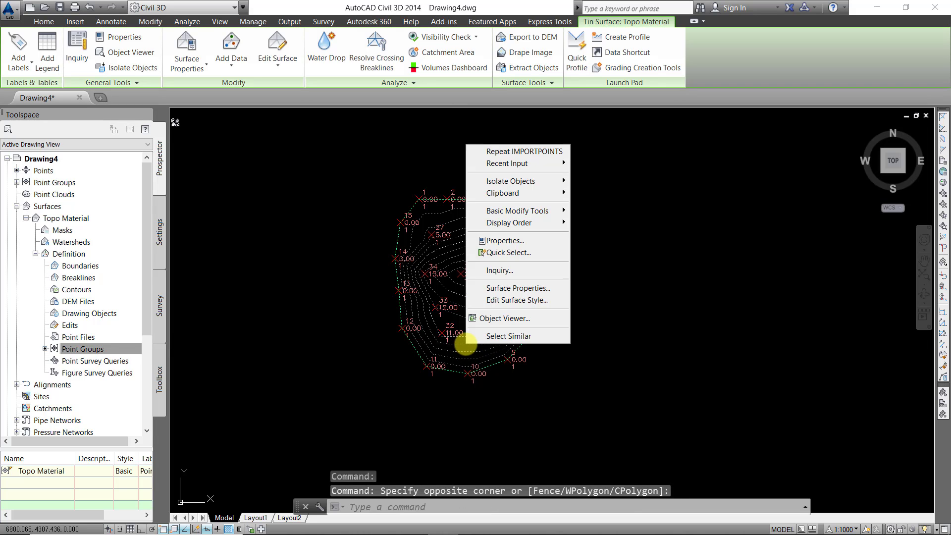
pyautogui.click(498, 321)
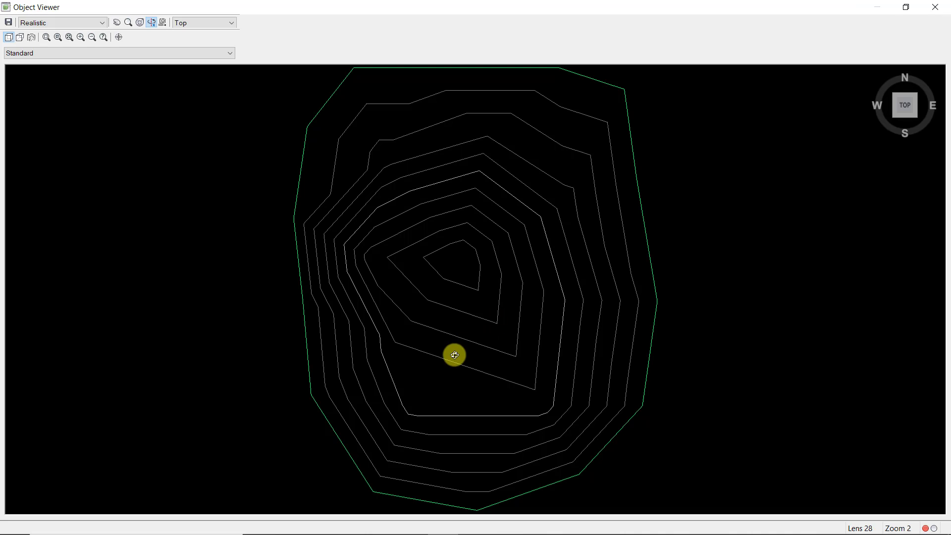
pyautogui.moveTo(455, 355)
pyautogui.mouseDown()
pyautogui.moveTo(471, 187)
pyautogui.moveTo(464, 260)
pyautogui.mouseUp()
pyautogui.moveTo(372, 217); pyautogui.dragTo(510, 326)
# Step: Switch to the Firefox image results for "gundukan split batching plant" and examine photos of stockpiled material
pyautogui.click(412, 528)
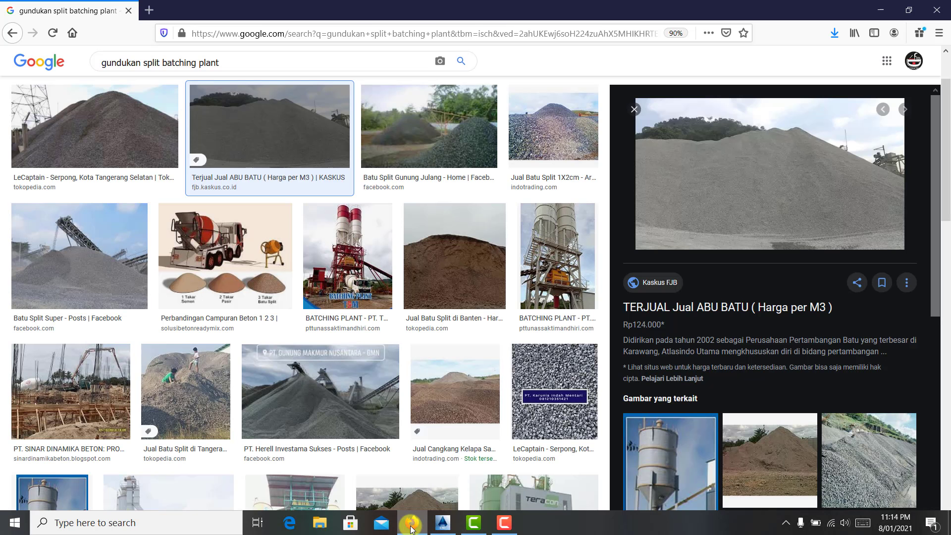
pyautogui.click(121, 143)
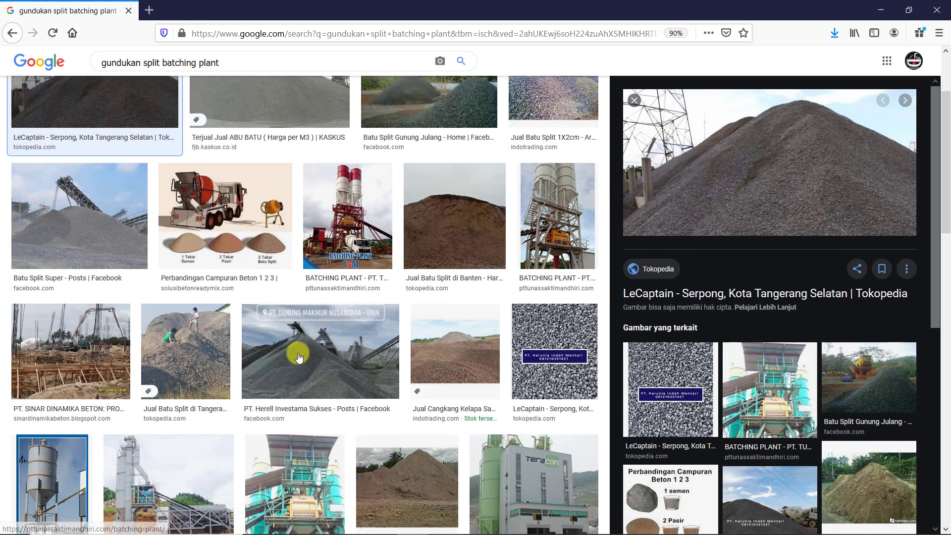
pyautogui.scroll(-3, 283, 317)
pyautogui.click(271, 297)
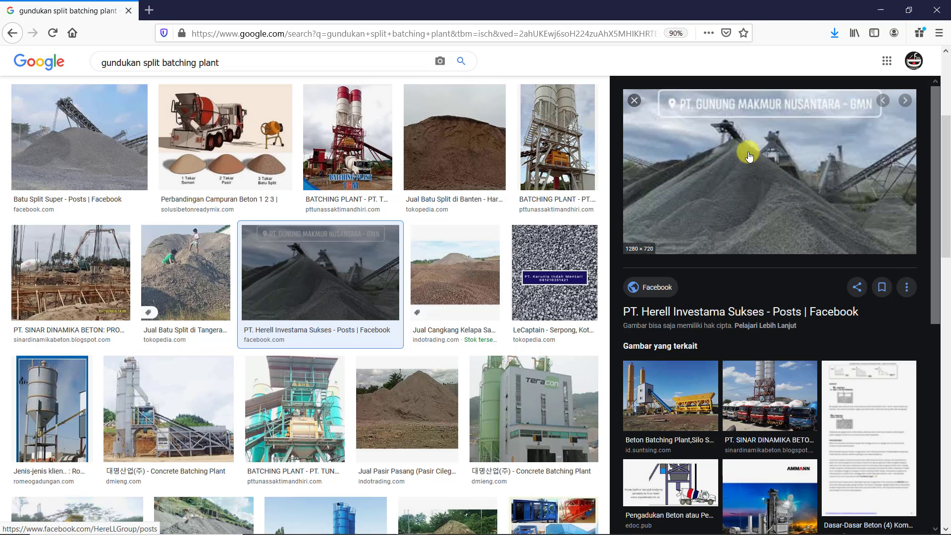
pyautogui.moveTo(515, 522)
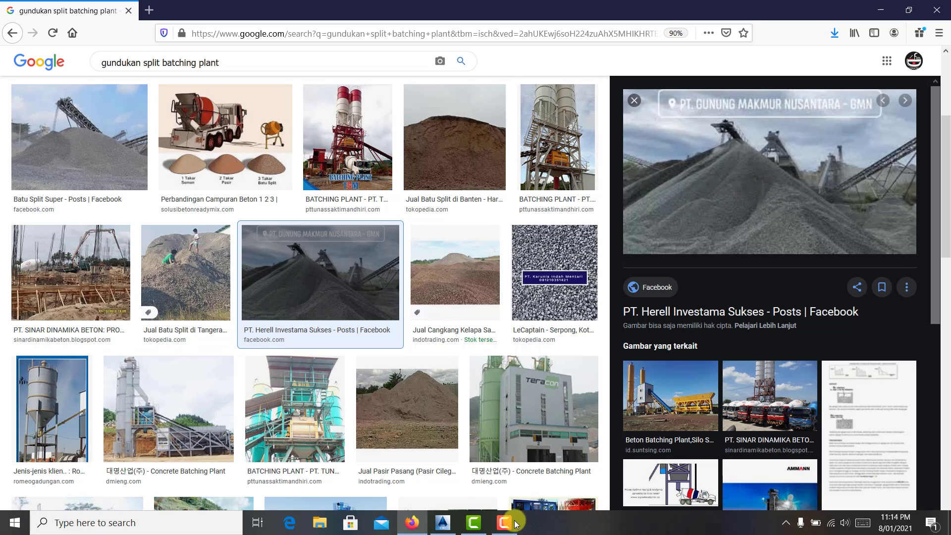
# Step: Return to the Civil 3D Object Viewer, examine the 3D surface from other sides, and close the viewer
pyautogui.click(442, 523)
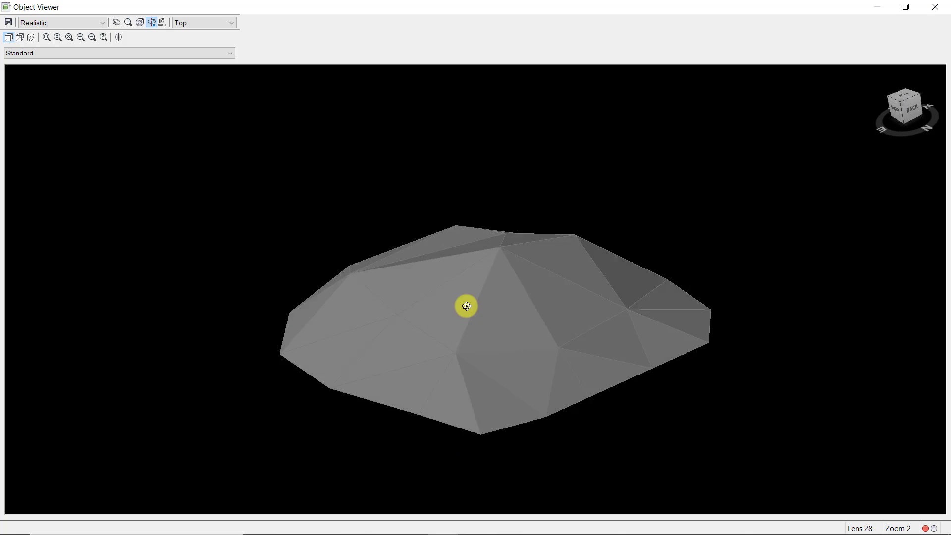
pyautogui.moveTo(466, 306); pyautogui.dragTo(367, 364)
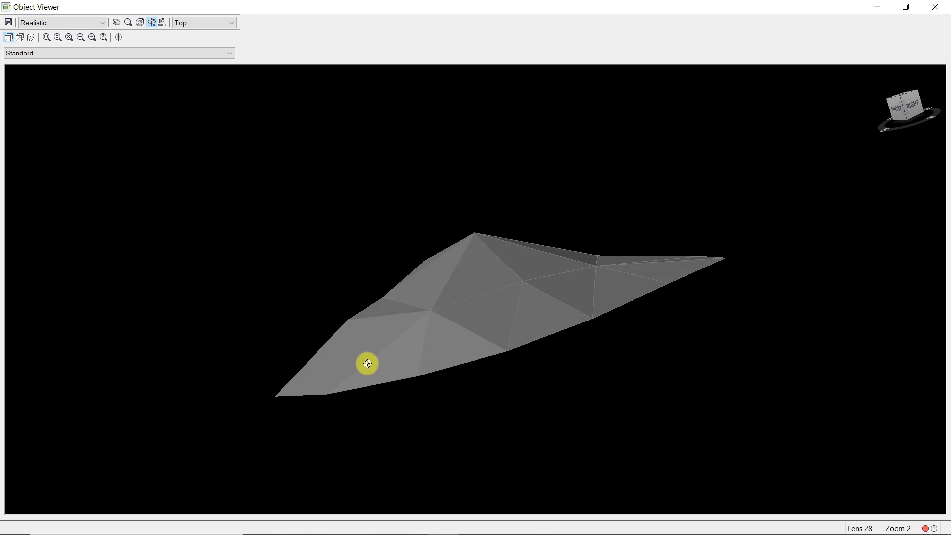
pyautogui.moveTo(402, 323); pyautogui.dragTo(597, 337)
pyautogui.click(946, 7)
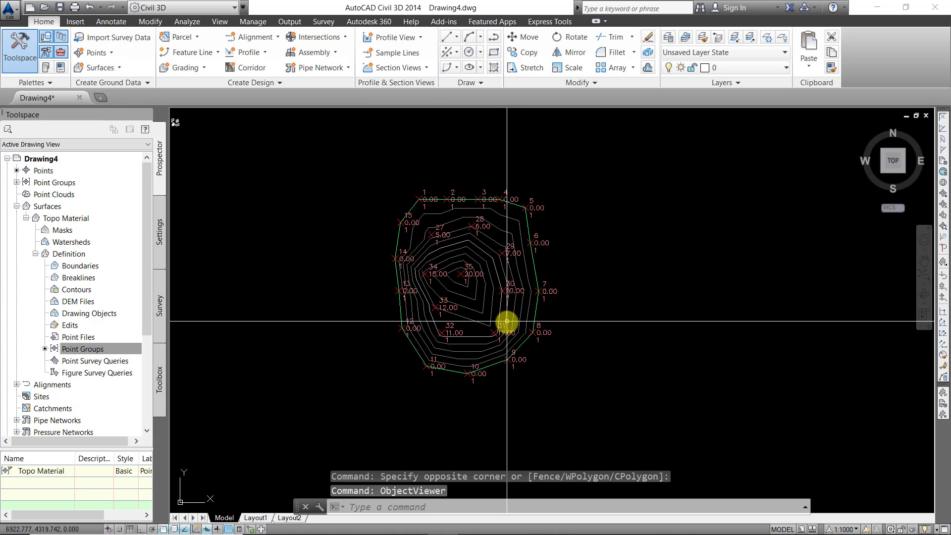
# Step: Extract only the border of the Topo Material surface as a separate drawing object, with major and minor contours excluded
pyautogui.scroll(2, 473, 359)
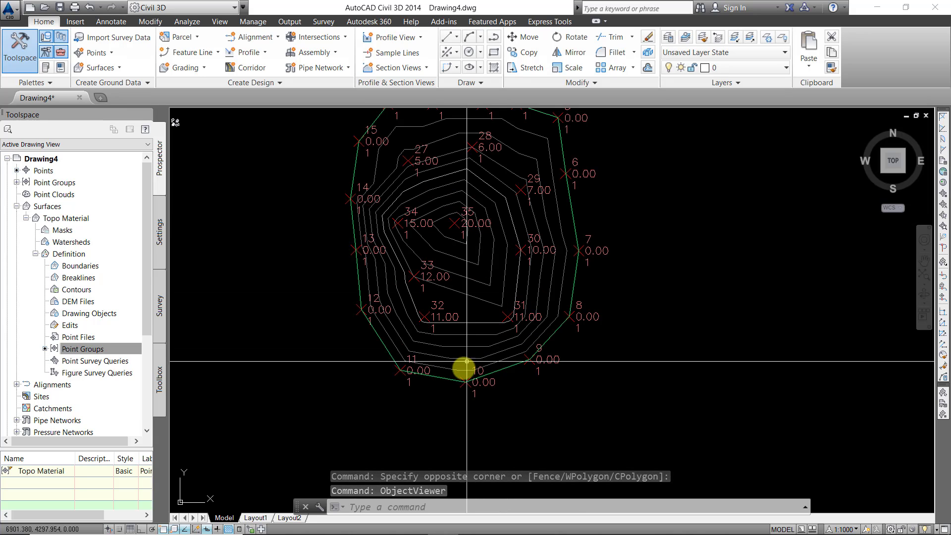
pyautogui.click(443, 377)
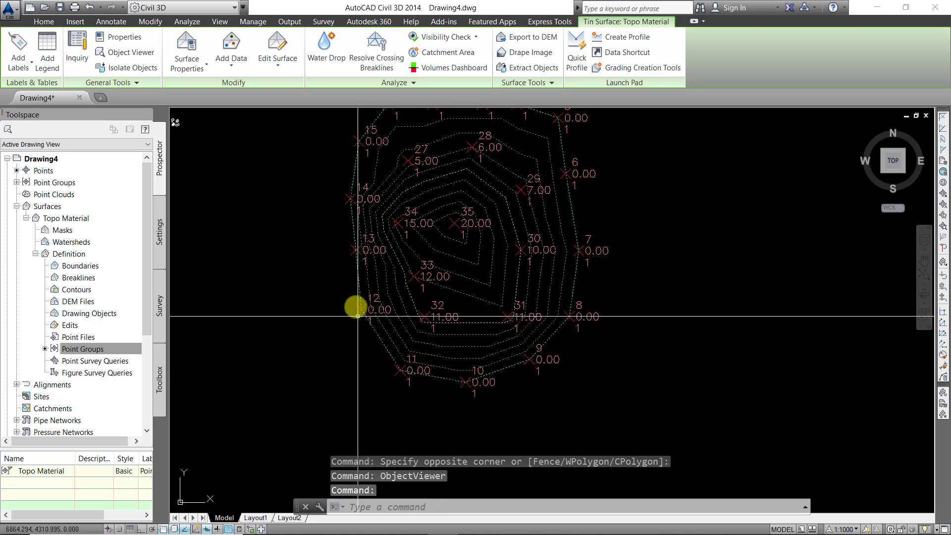
pyautogui.moveTo(350, 205); pyautogui.dragTo(355, 212, button='middle')
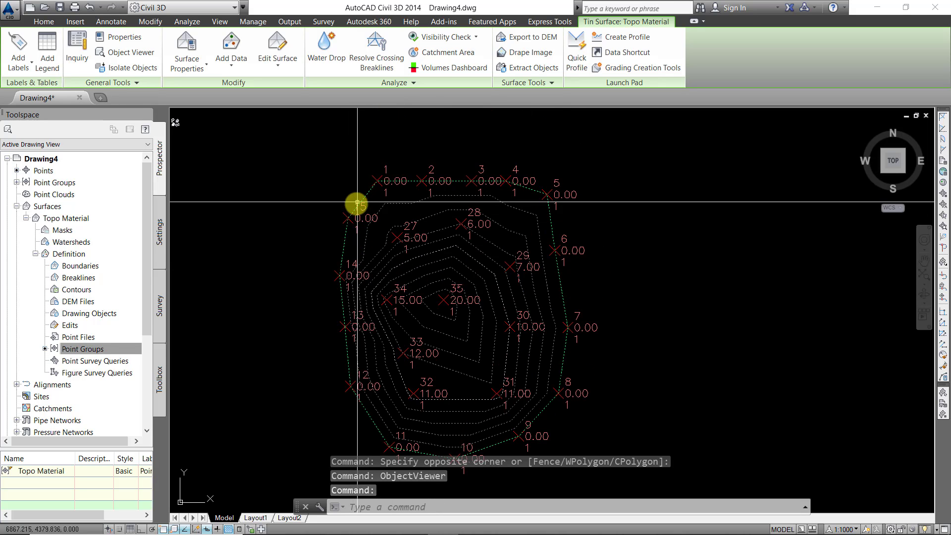
pyautogui.moveTo(365, 266); pyautogui.dragTo(358, 186, button='middle')
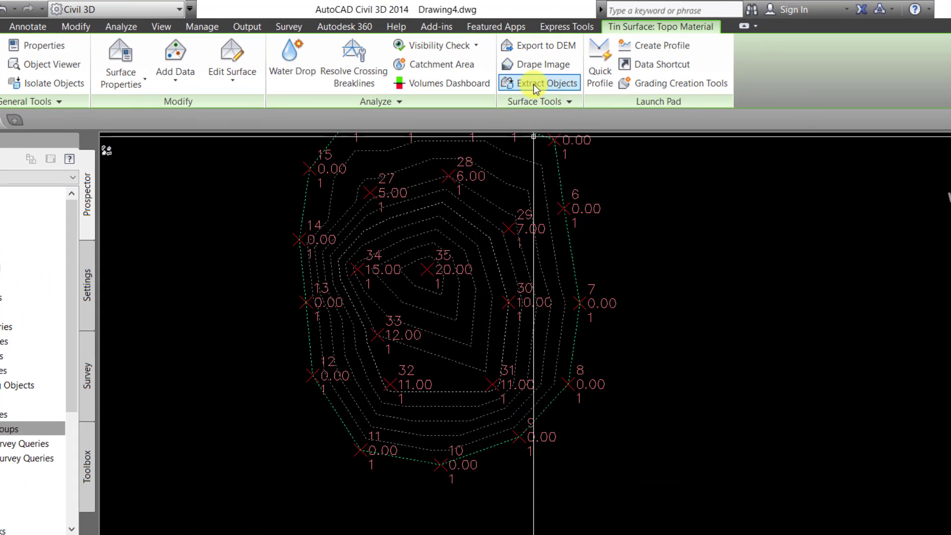
pyautogui.click(533, 84)
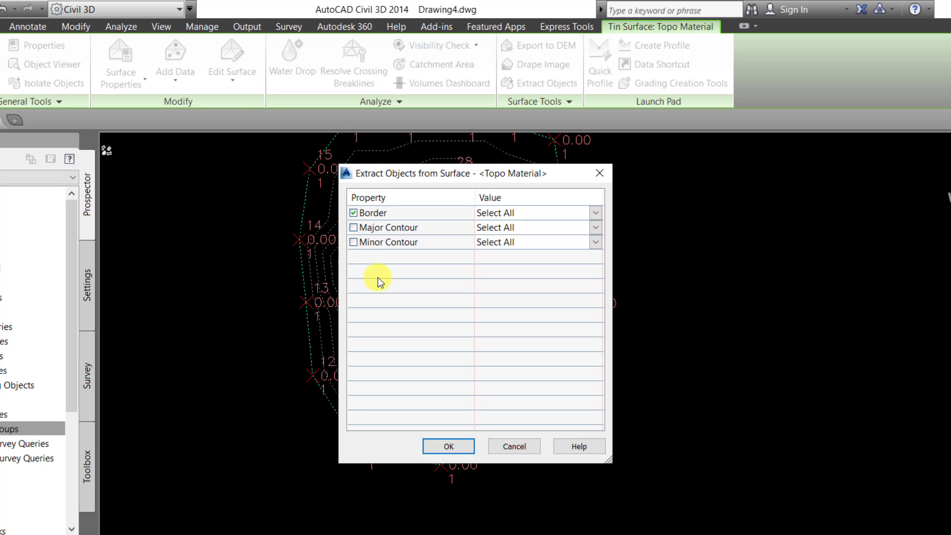
pyautogui.click(445, 446)
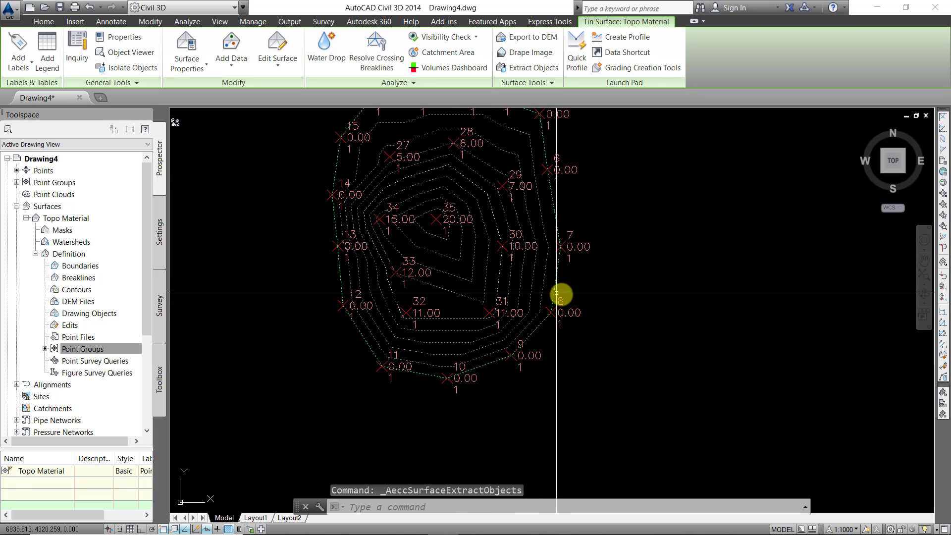
pyautogui.press('Escape')
# Step: Examine the extracted border polyline and the Topo Material surface by selecting each separately, then clear the selection
pyautogui.moveTo(567, 265); pyautogui.dragTo(566, 293, button='middle')
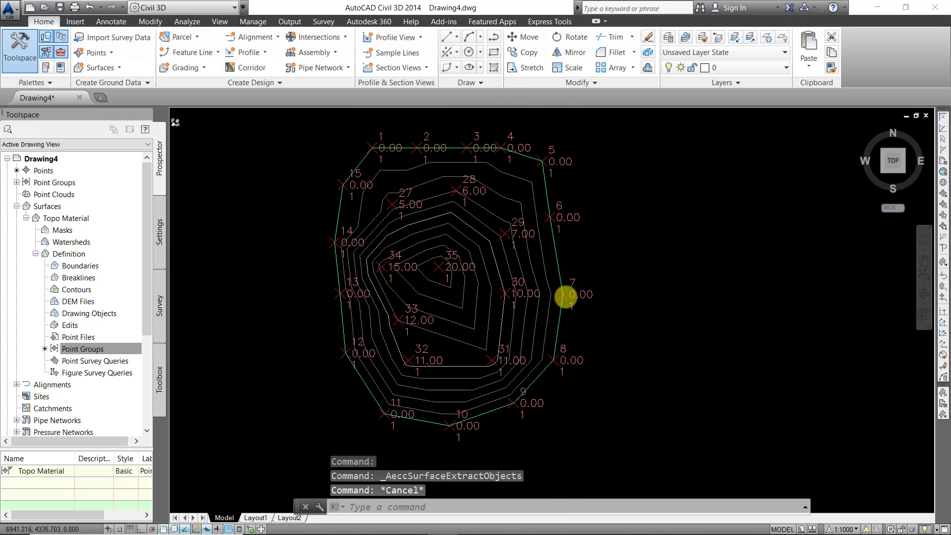
pyautogui.click(558, 261)
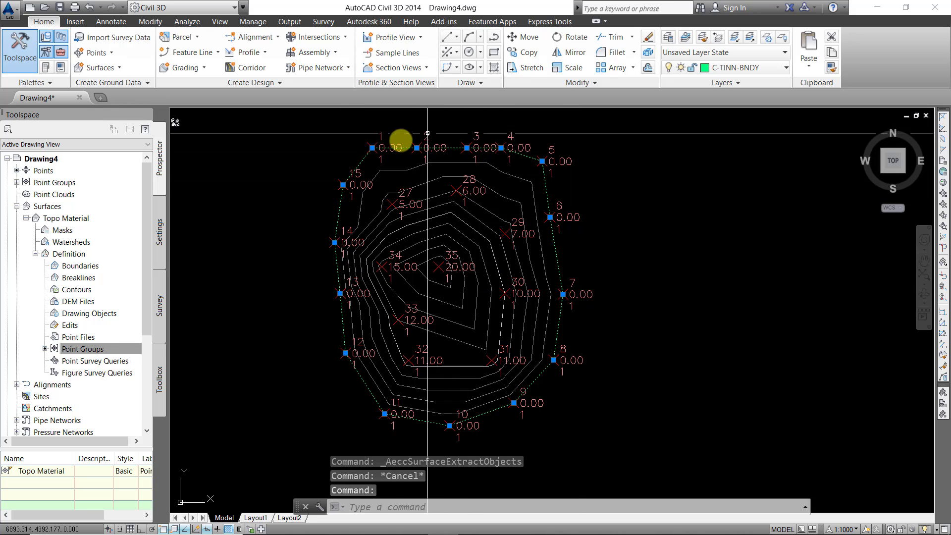
pyautogui.scroll(4, 553, 257)
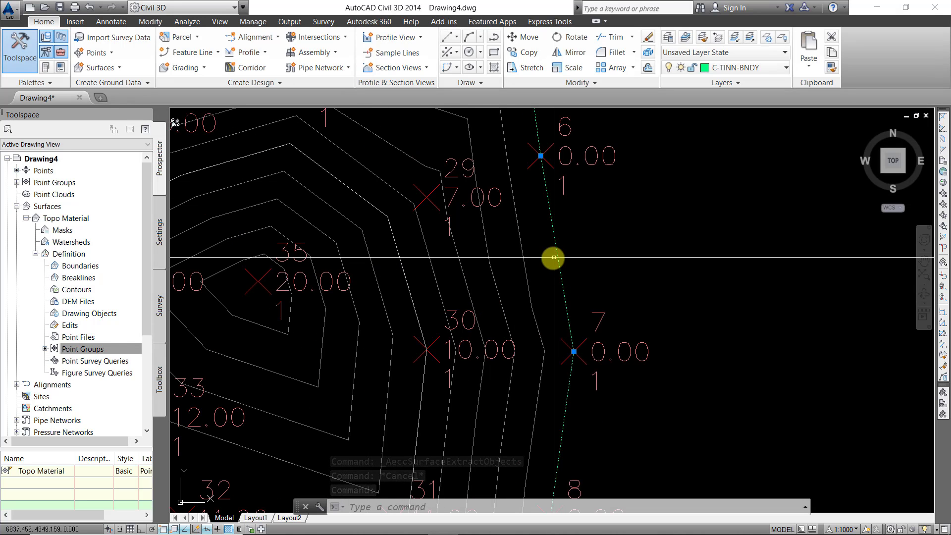
pyautogui.scroll(-4, 444, 240)
pyautogui.moveTo(303, 278); pyautogui.dragTo(439, 257, button='middle')
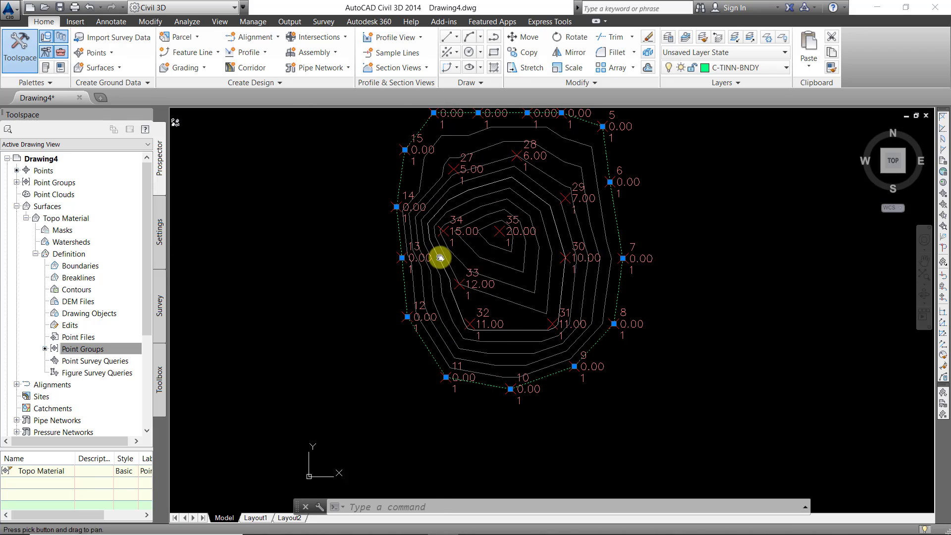
pyautogui.press('Escape')
pyautogui.click(499, 283)
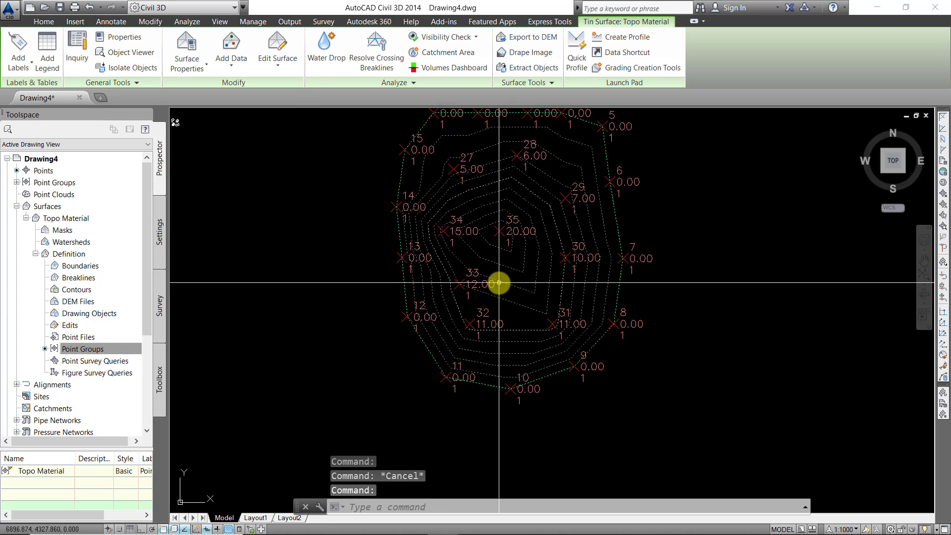
pyautogui.press('Escape')
pyautogui.click(401, 270)
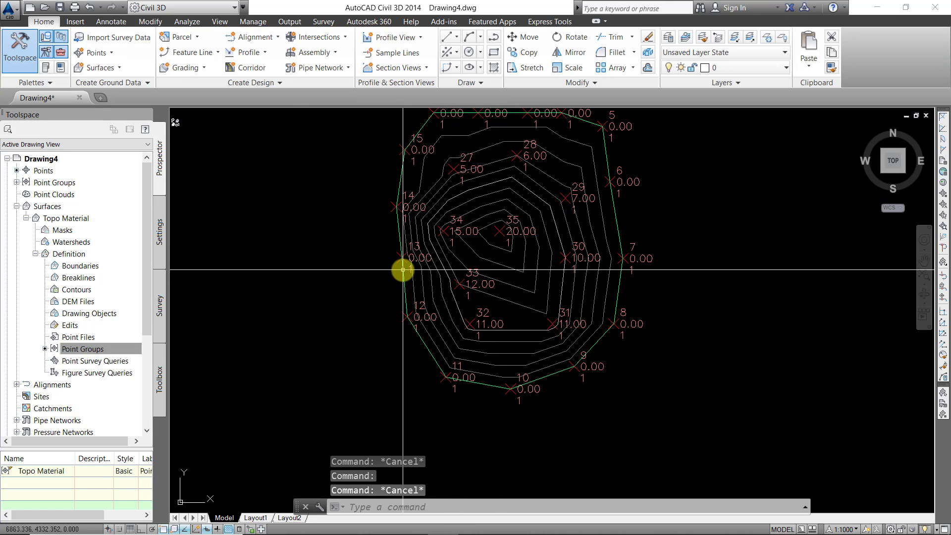
pyautogui.press('Escape')
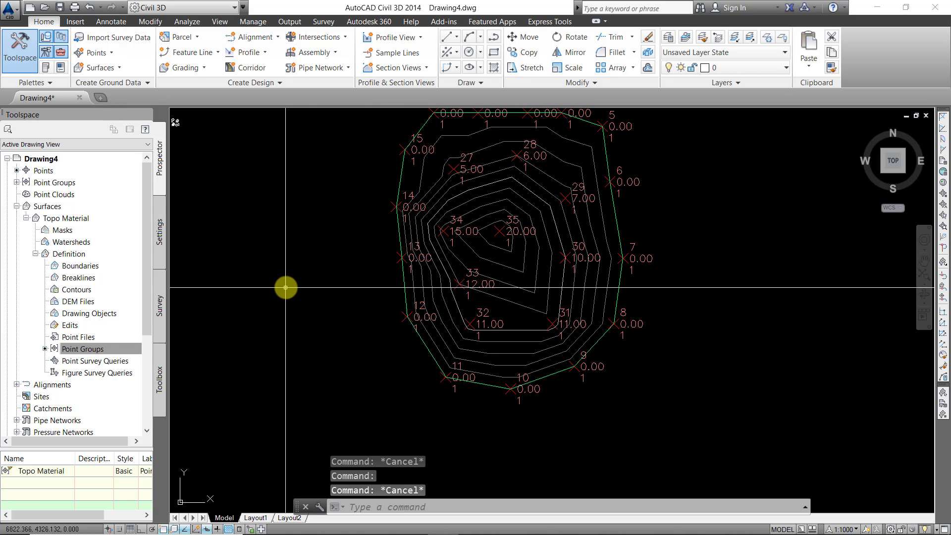
# Step: Create a second TIN surface named Base, keeping the default contour style
pyautogui.click(26, 218)
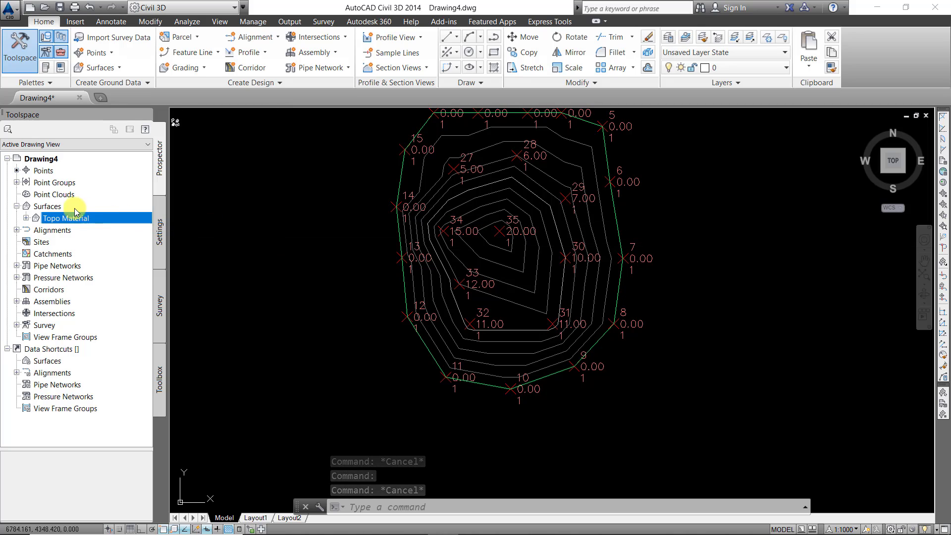
pyautogui.click(56, 208)
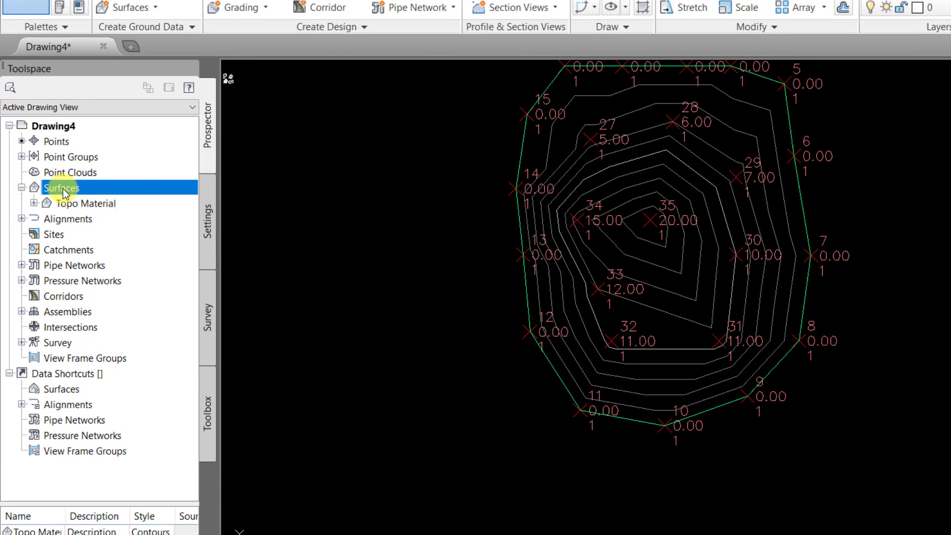
pyautogui.rightClick(49, 207)
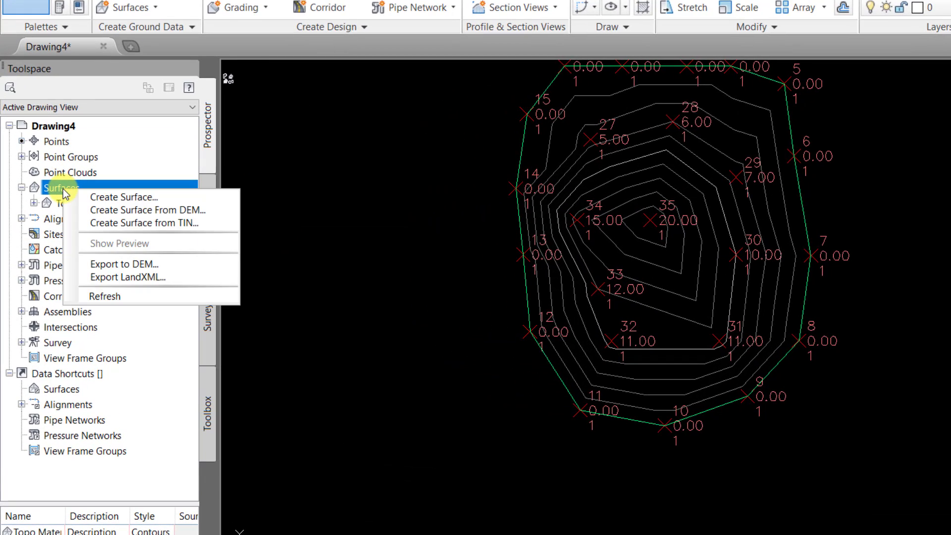
pyautogui.click(100, 197)
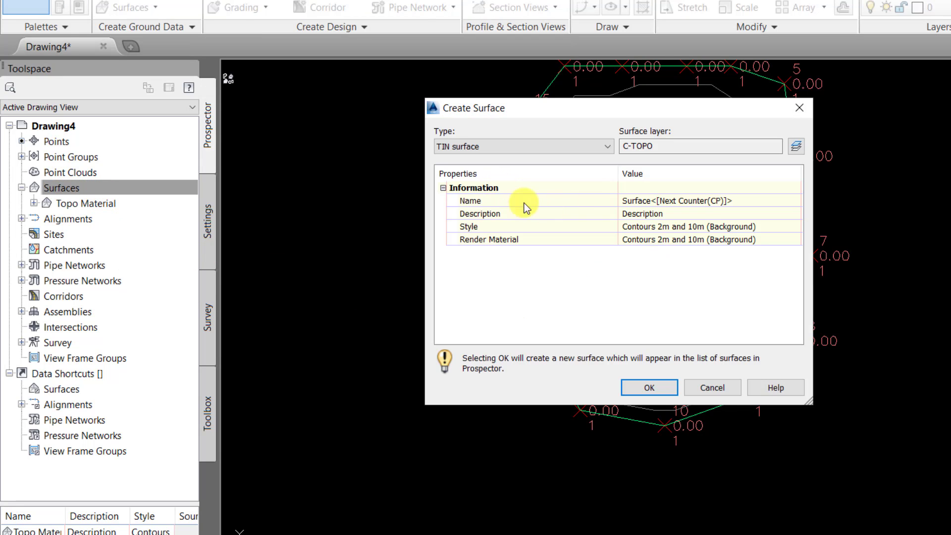
pyautogui.click(727, 201)
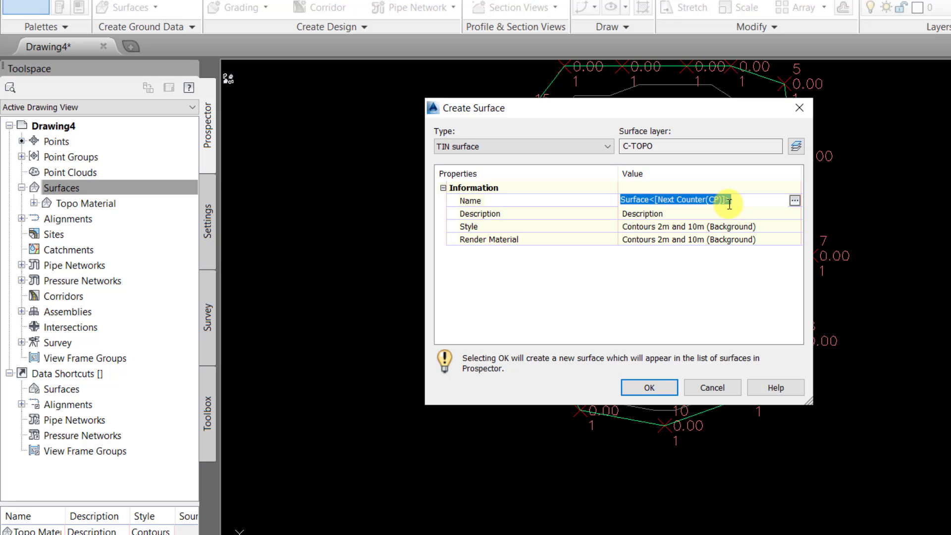
pyautogui.write('Base')
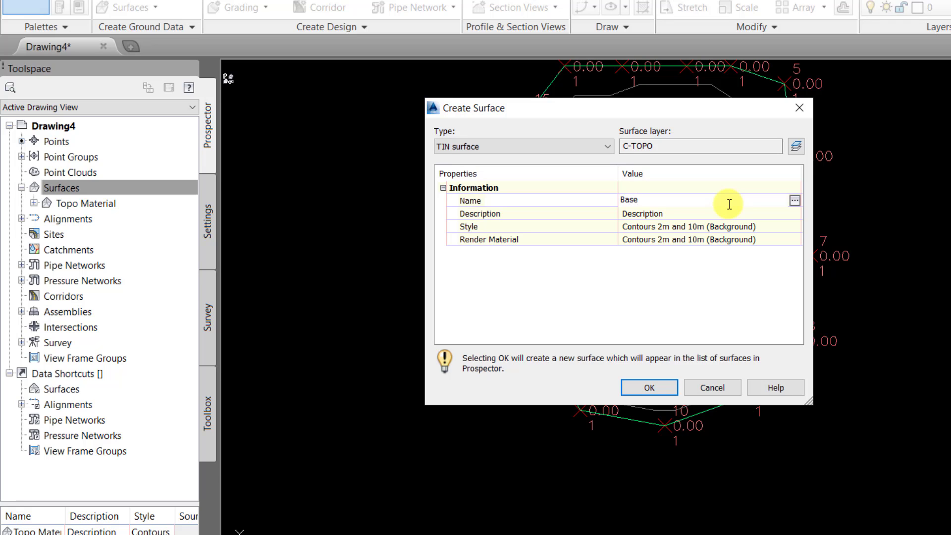
pyautogui.click(657, 386)
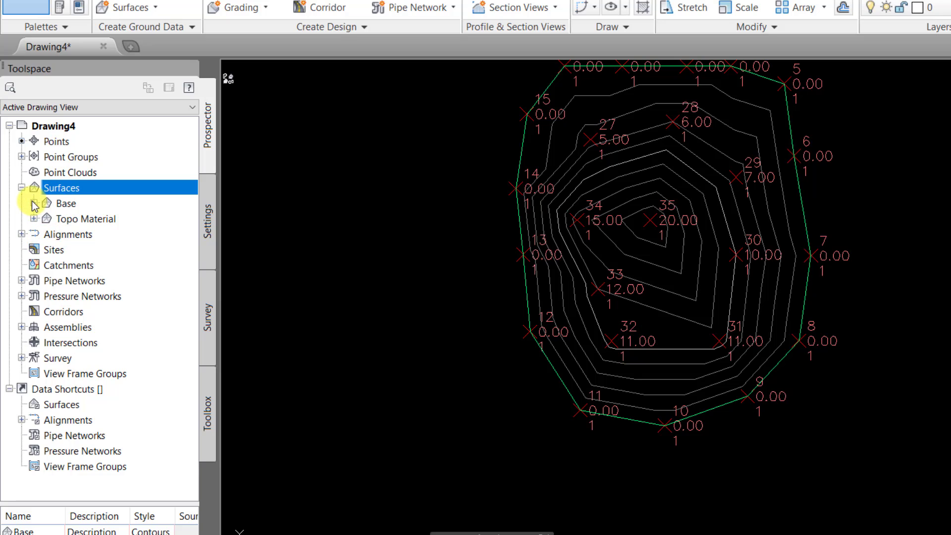
# Step: Start adding standard breaklines to the Base surface's definition, with a mid-ordinate distance of 0.1 m
pyautogui.click(33, 203)
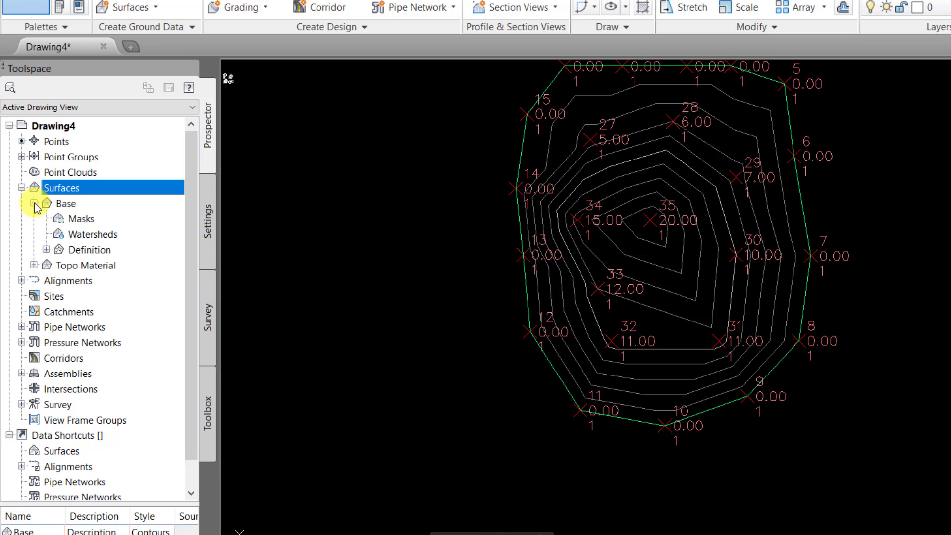
pyautogui.click(46, 248)
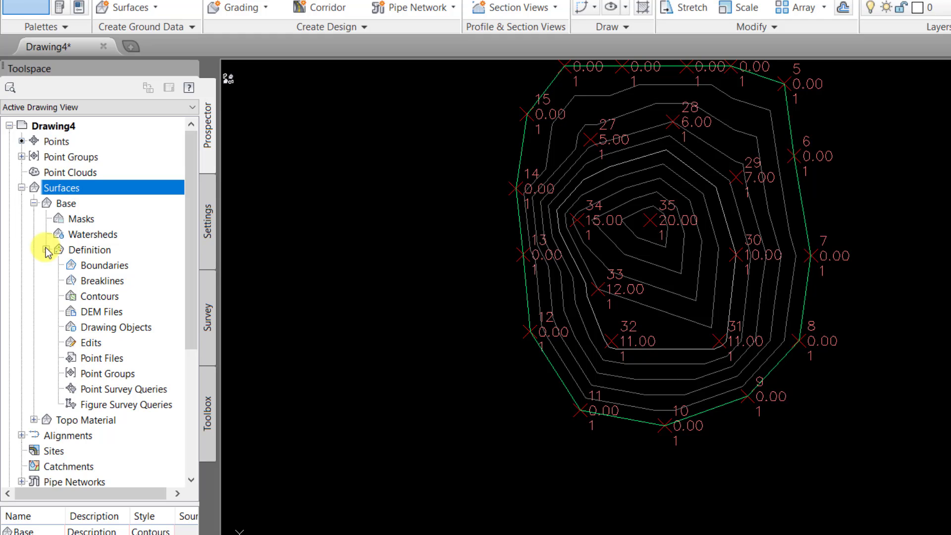
pyautogui.rightClick(94, 281)
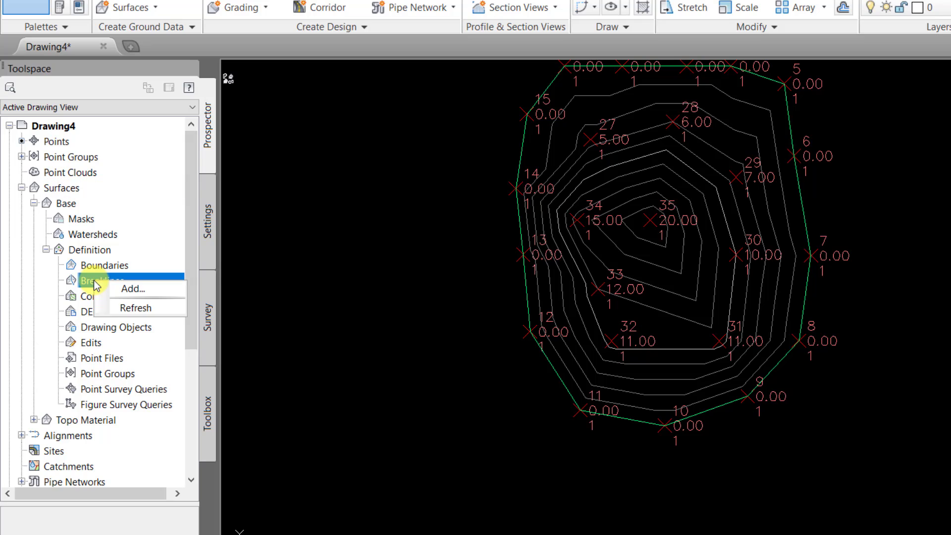
pyautogui.click(92, 281)
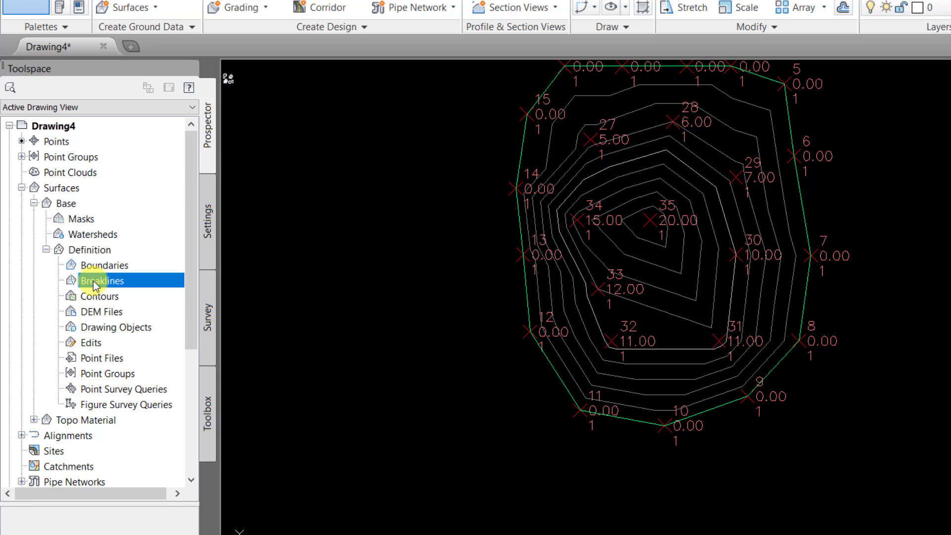
pyautogui.rightClick(94, 282)
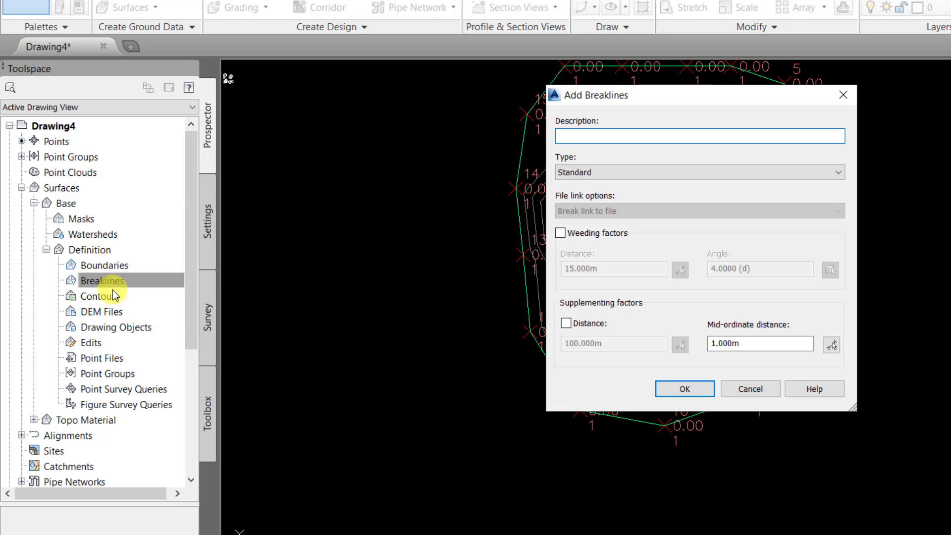
pyautogui.moveTo(699, 90); pyautogui.dragTo(832, 94)
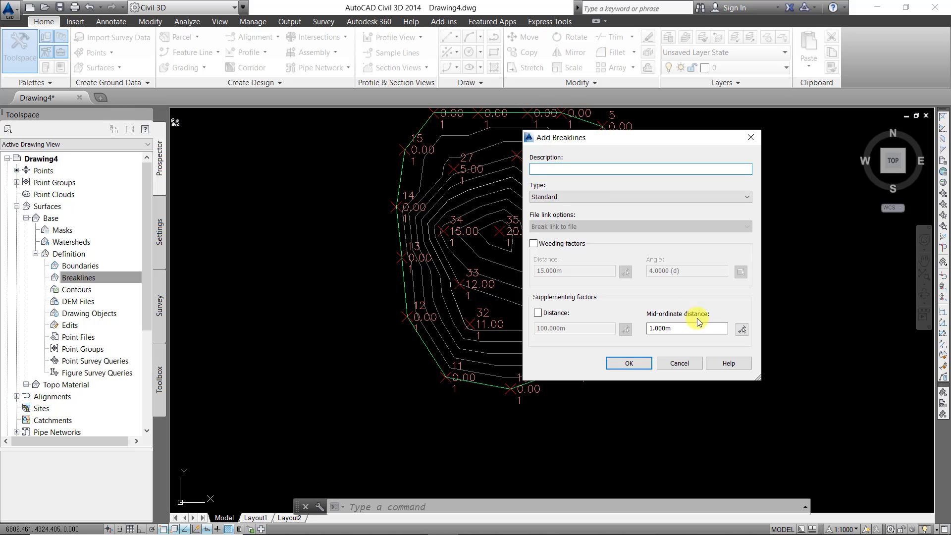
pyautogui.click(684, 330)
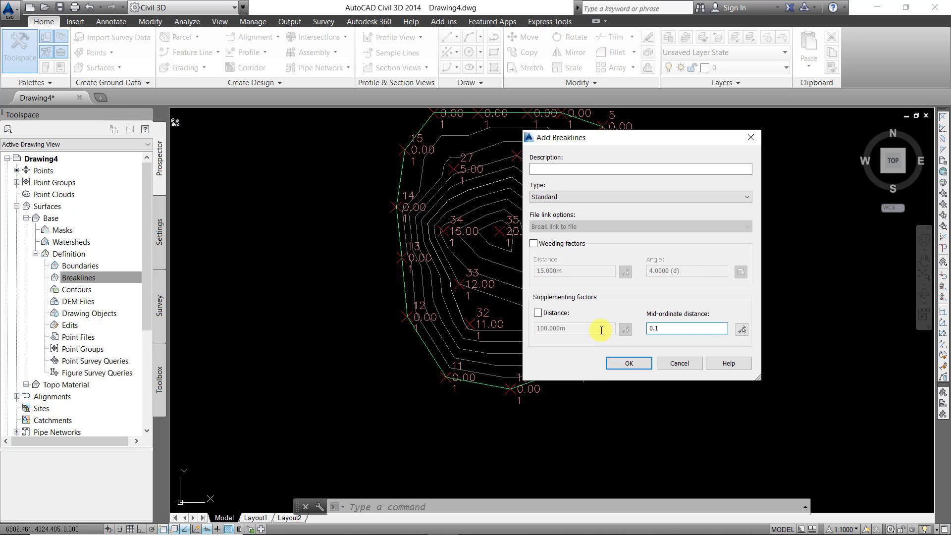
pyautogui.click(616, 366)
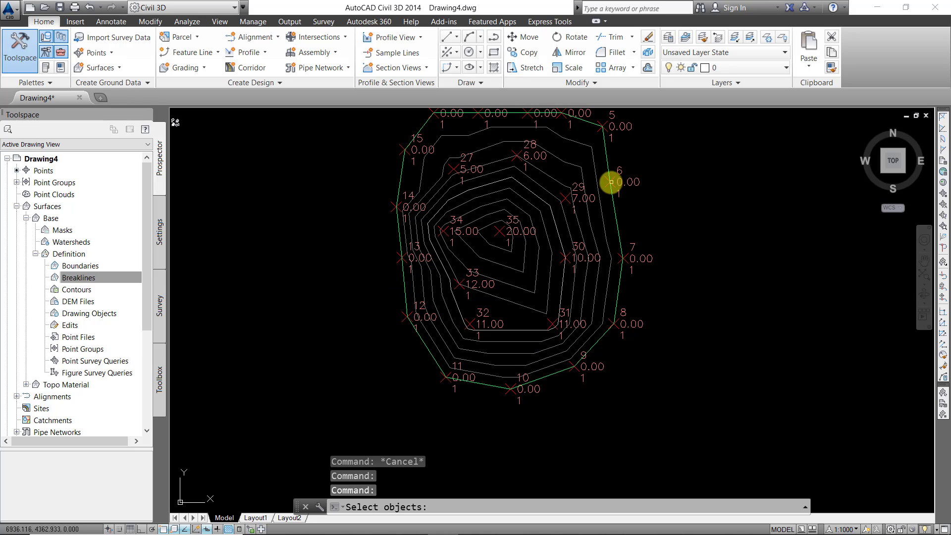
# Step: Select the green extracted border polyline as the breakline for the Base surface and finish the selection
pyautogui.scroll(4, 601, 183)
pyautogui.scroll(-5, 593, 190)
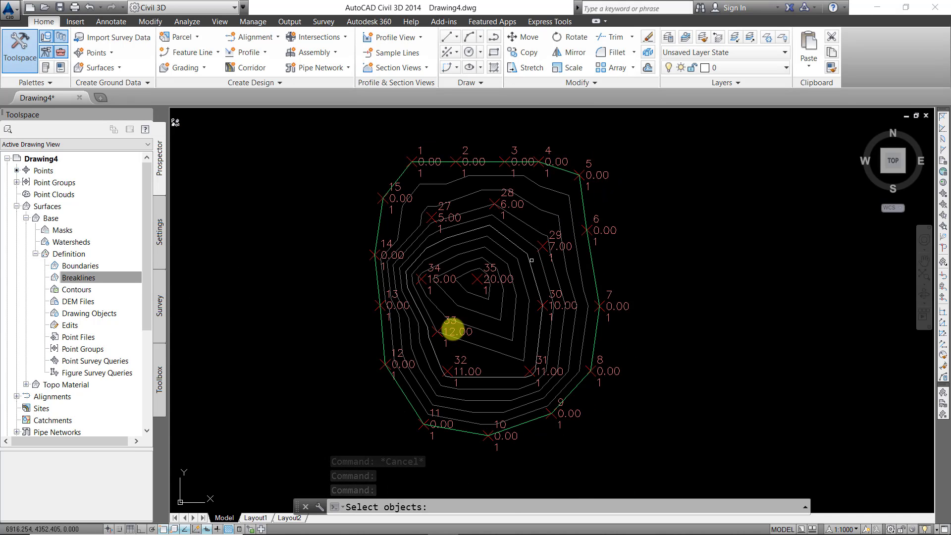
pyautogui.scroll(1, 435, 272)
pyautogui.scroll(-1, 376, 223)
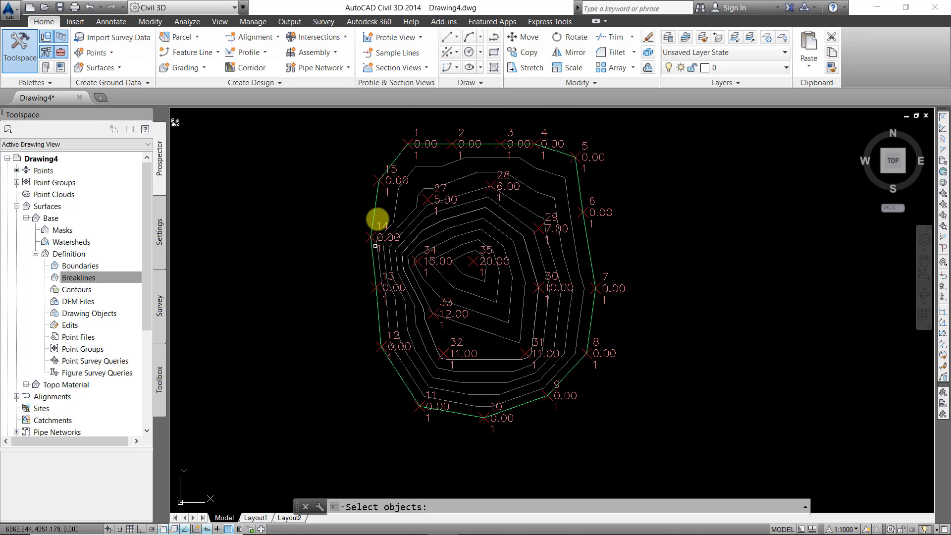
pyautogui.scroll(3, 411, 336)
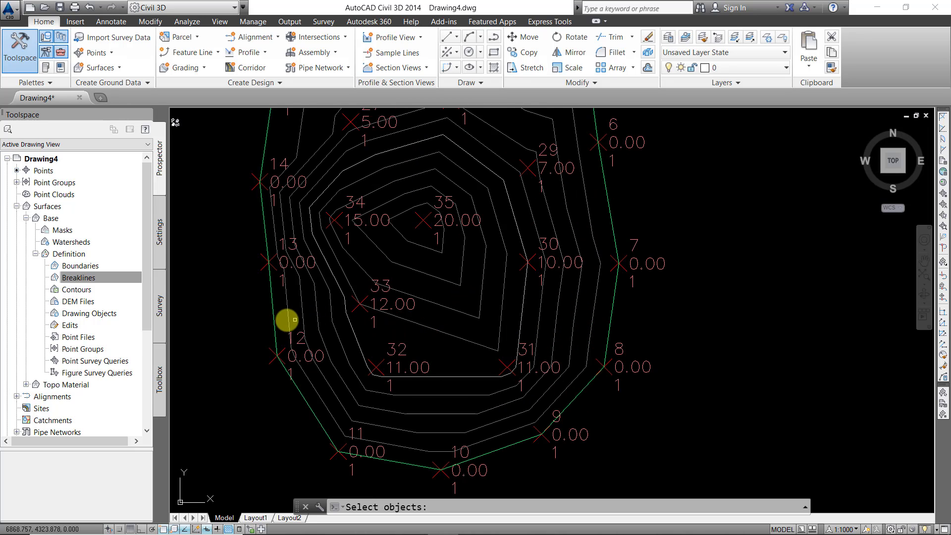
pyautogui.click(272, 308)
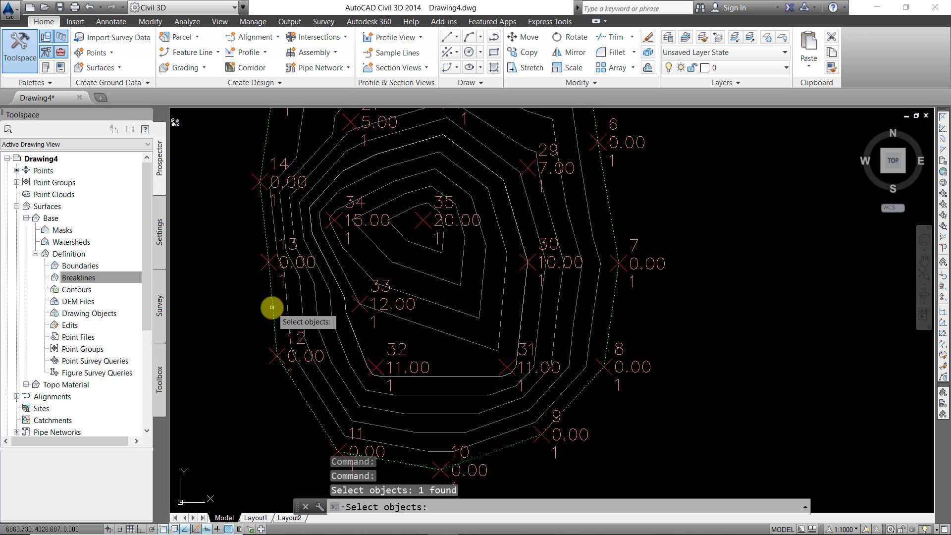
pyautogui.press('Return')
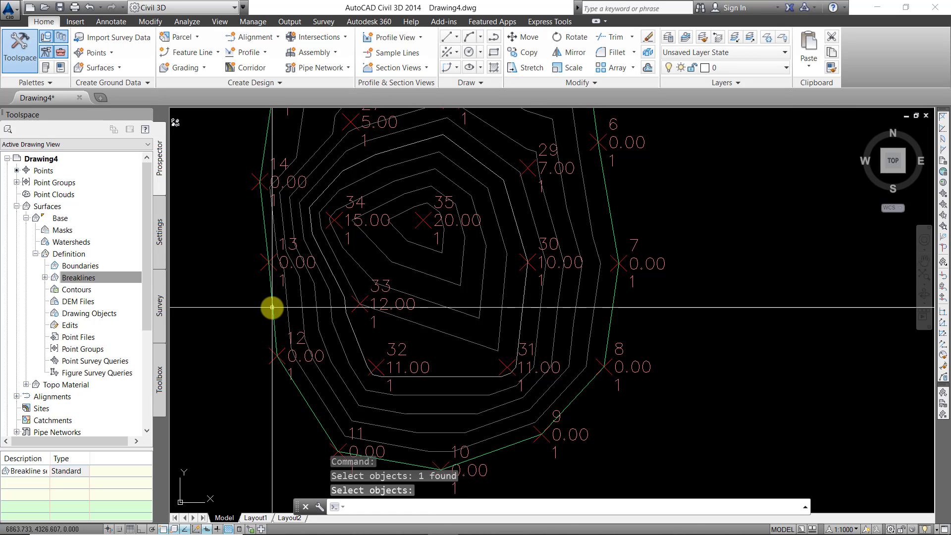
# Step: Examine the Base surface in the Object Viewer from a tilted 3D view, then close the viewer and clear the selection
pyautogui.moveTo(270, 282); pyautogui.dragTo(388, 265, button='middle')
pyautogui.click(387, 265)
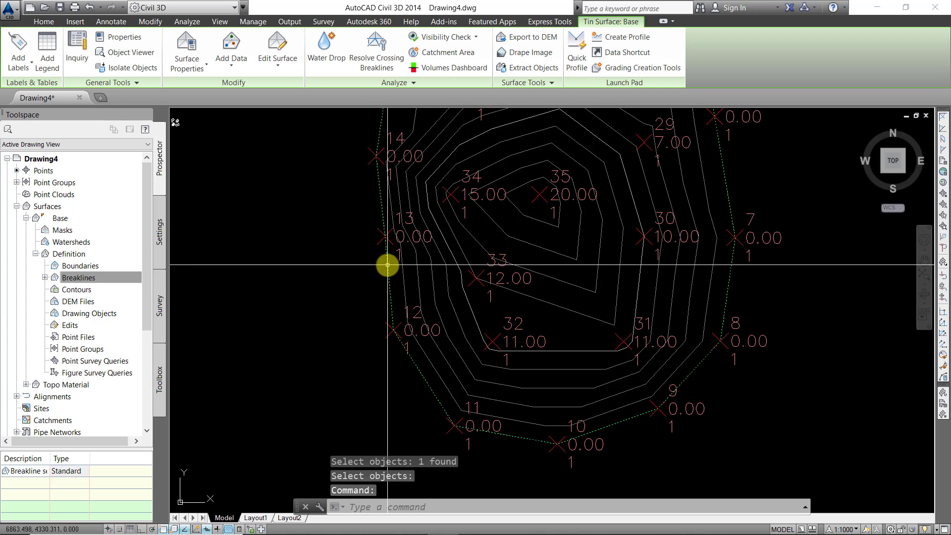
pyautogui.scroll(-4, 388, 265)
pyautogui.scroll(2, 388, 265)
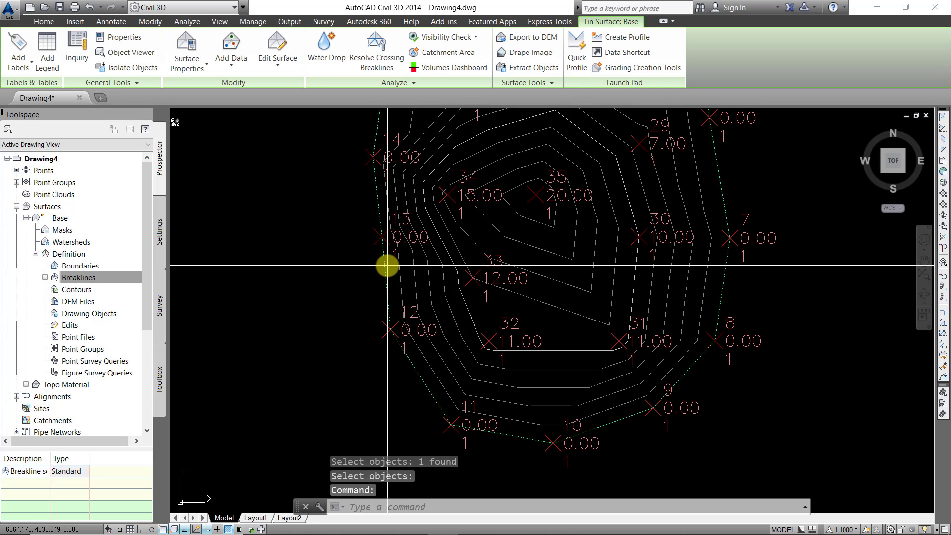
pyautogui.scroll(2, 386, 268)
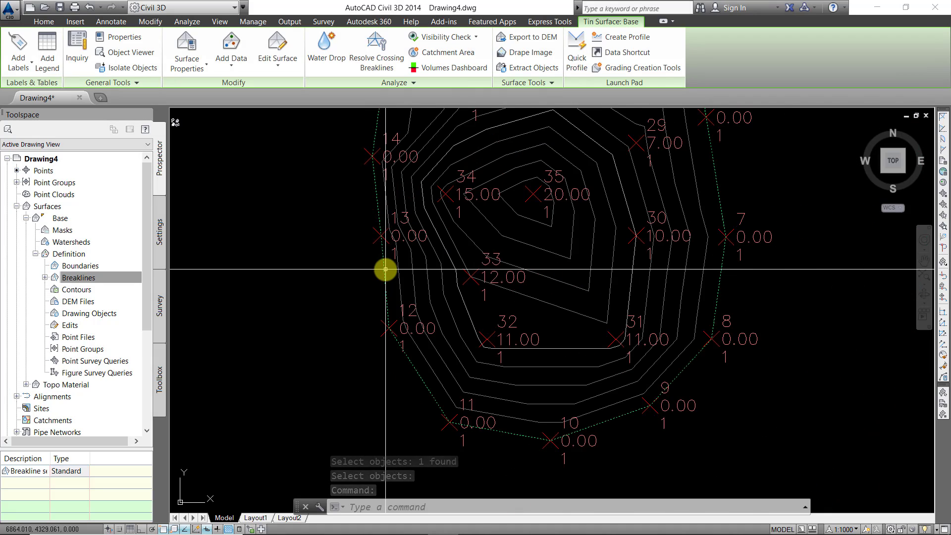
pyautogui.rightClick(386, 270)
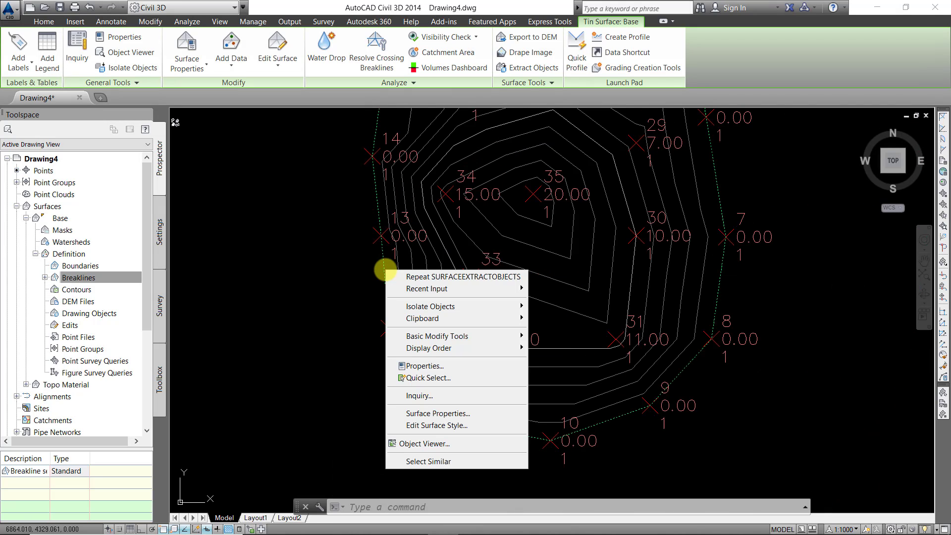
pyautogui.click(417, 444)
pyautogui.moveTo(442, 296)
pyautogui.mouseDown()
pyautogui.moveTo(434, 326)
pyautogui.moveTo(401, 306)
pyautogui.moveTo(361, 238)
pyautogui.moveTo(426, 268)
pyautogui.moveTo(473, 235)
pyautogui.moveTo(488, 193)
pyautogui.moveTo(424, 261)
pyautogui.moveTo(378, 335)
pyautogui.moveTo(464, 391)
pyautogui.moveTo(346, 299)
pyautogui.moveTo(438, 244)
pyautogui.moveTo(288, 305)
pyautogui.mouseUp()
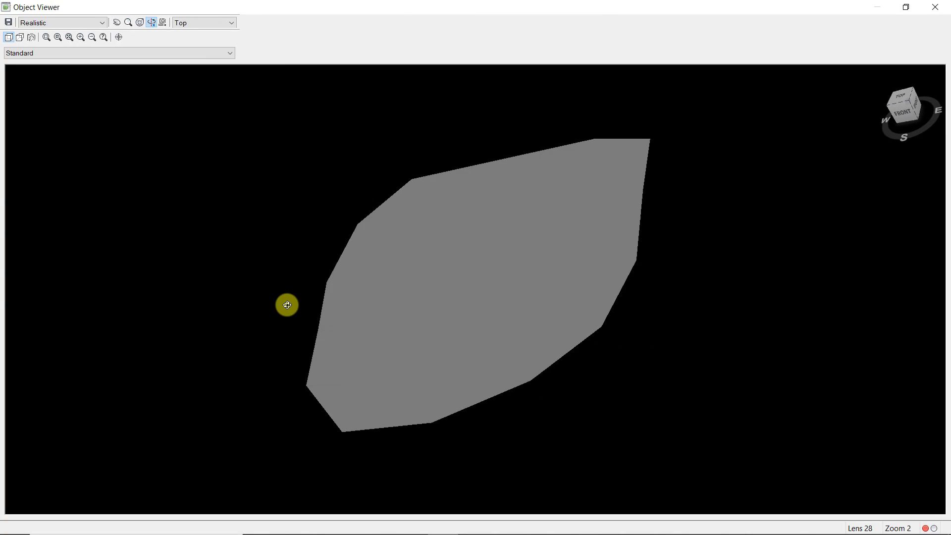
pyautogui.click(938, 13)
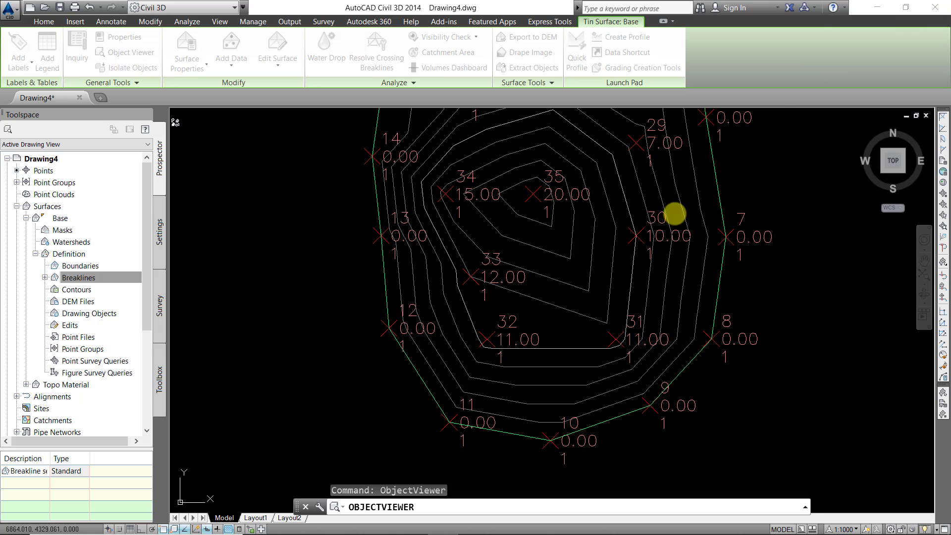
pyautogui.press('Escape')
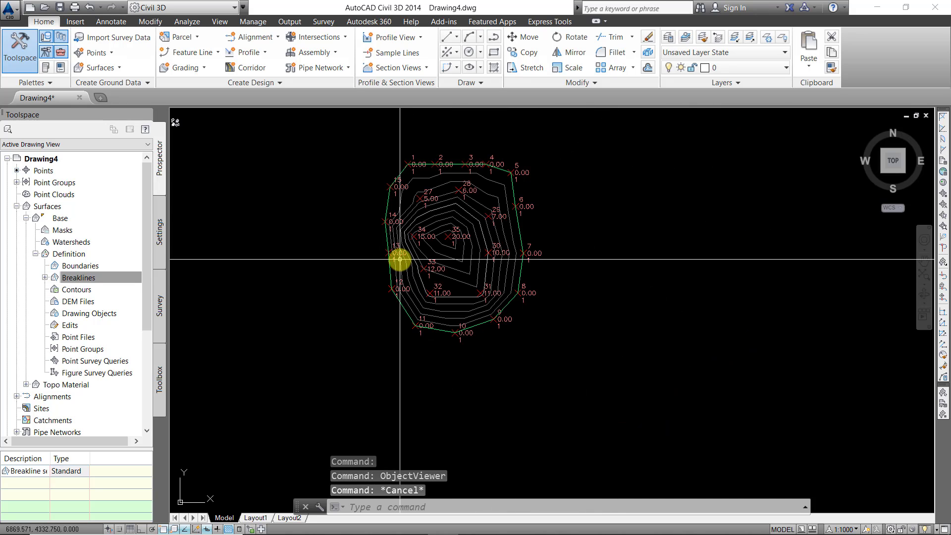
# Step: Start a new TIN volume surface from the Volumes Dashboard and assign Base as its base surface
pyautogui.moveTo(463, 210); pyautogui.dragTo(444, 244, button='middle')
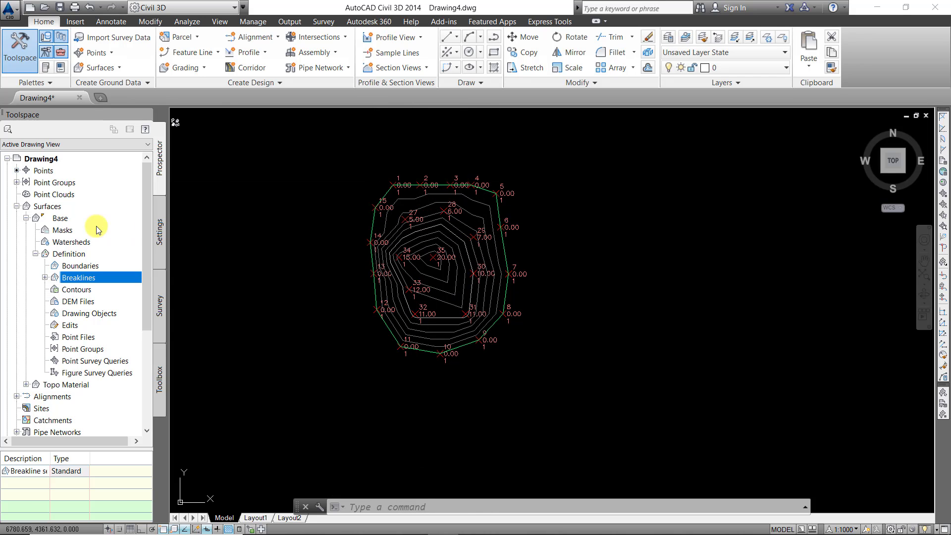
pyautogui.click(25, 218)
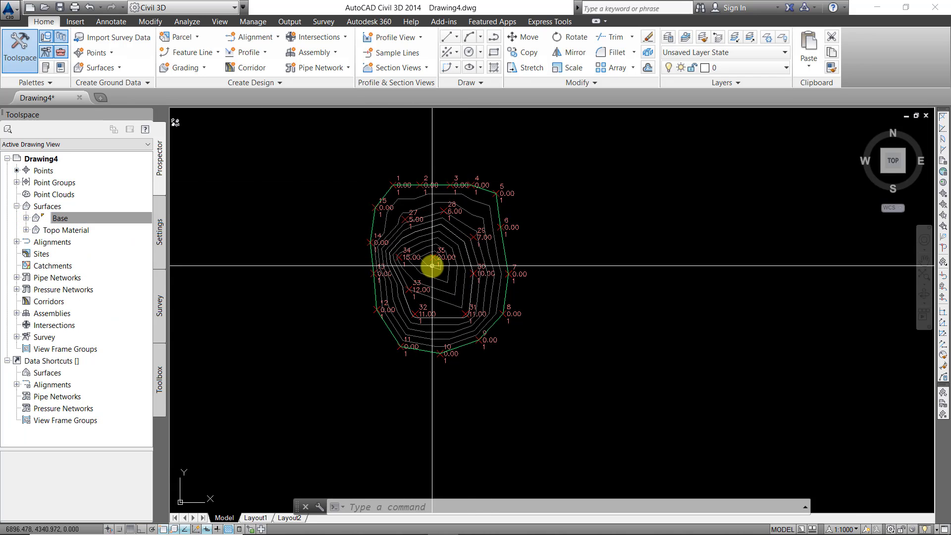
pyautogui.moveTo(432, 266)
pyautogui.click(205, 25)
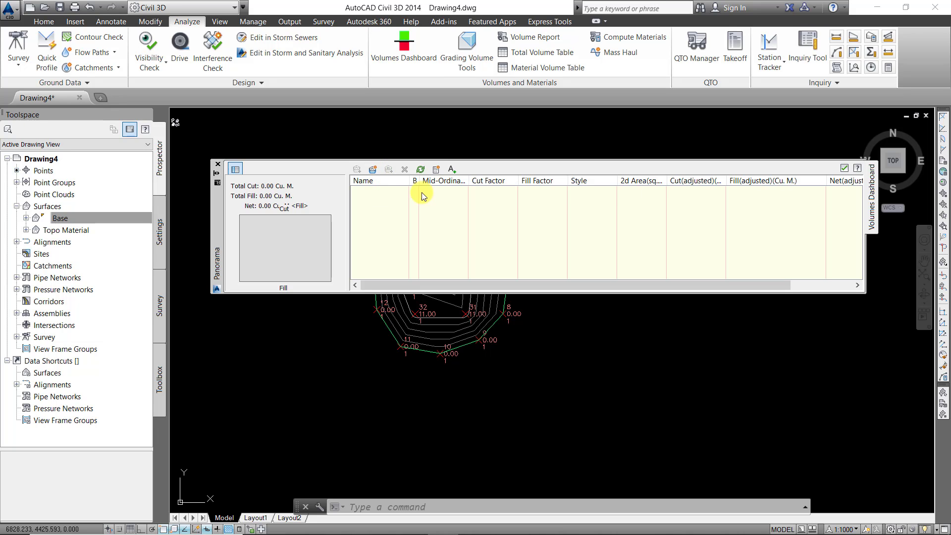
pyautogui.click(374, 171)
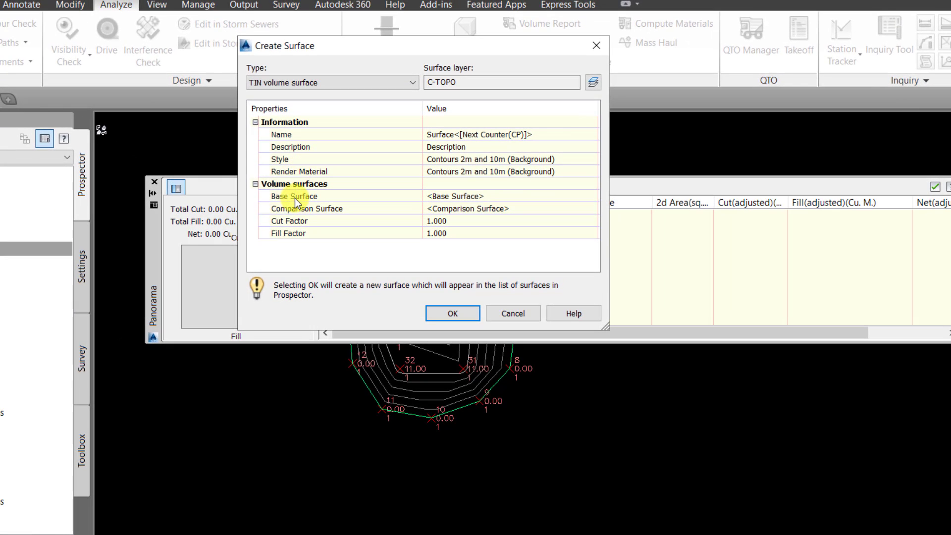
pyautogui.click(476, 197)
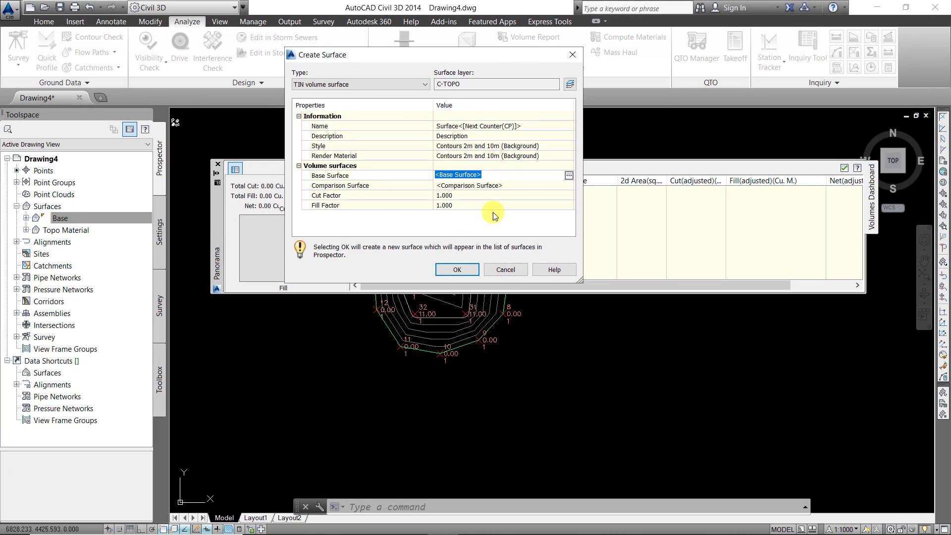
pyautogui.click(569, 176)
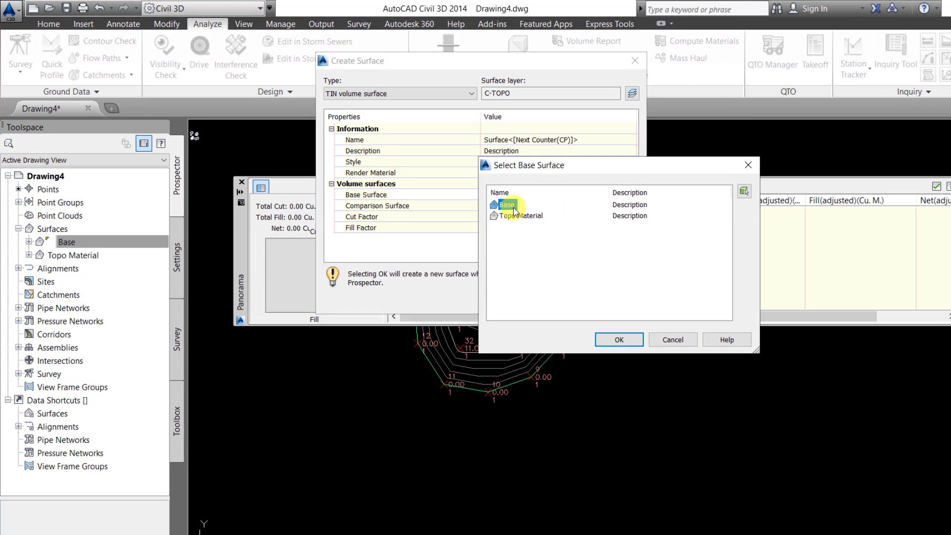
pyautogui.doubleClick(490, 197)
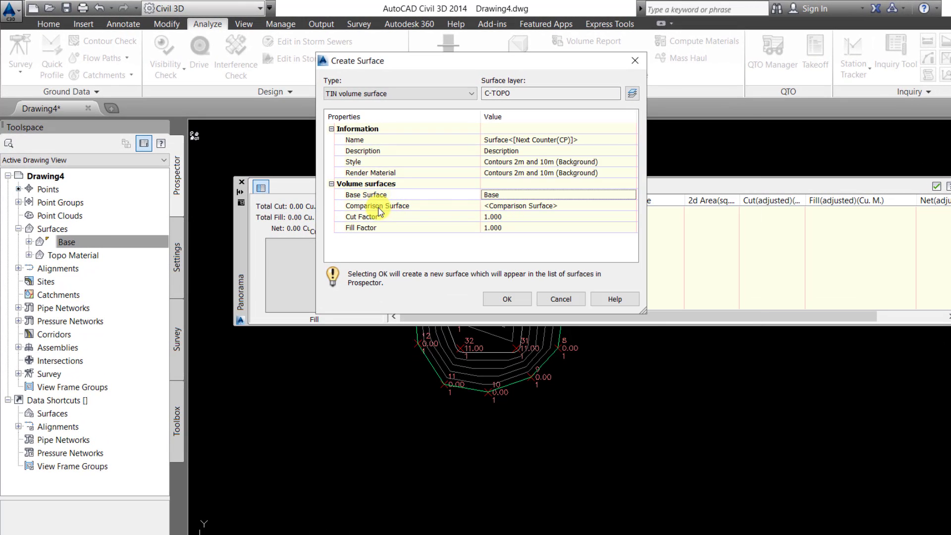
# Step: Assign Topo Material as the comparison surface and create the volume surface, keeping the default name, style and factors
pyautogui.click(549, 207)
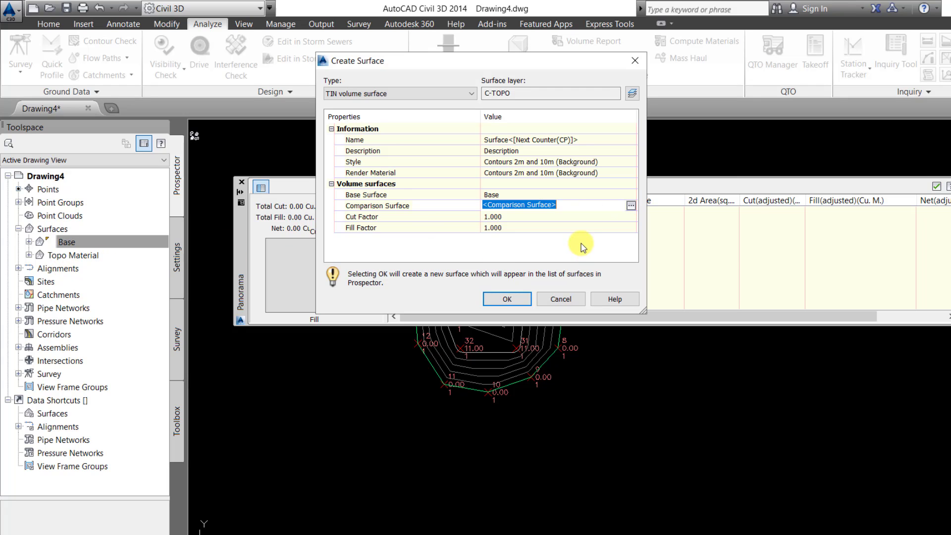
pyautogui.click(631, 205)
pyautogui.click(517, 216)
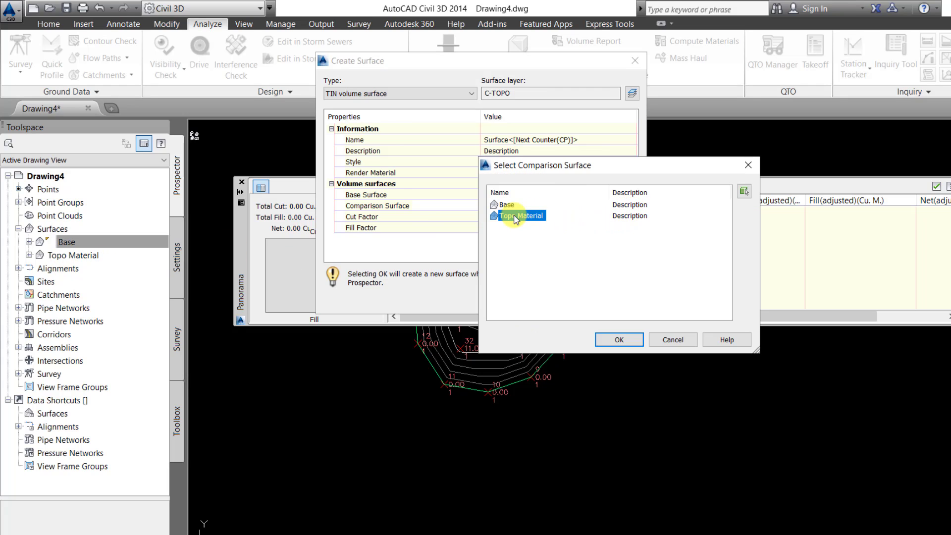
pyautogui.click(617, 338)
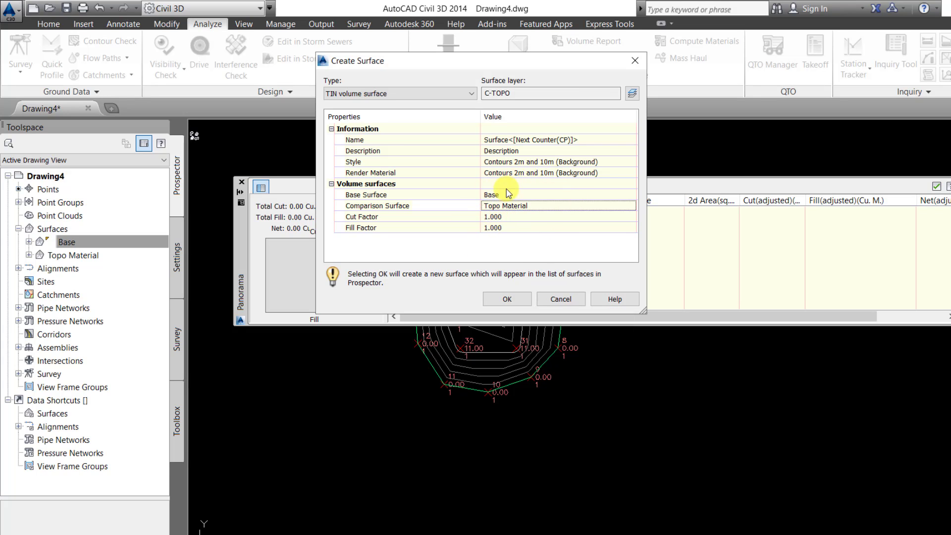
pyautogui.click(507, 299)
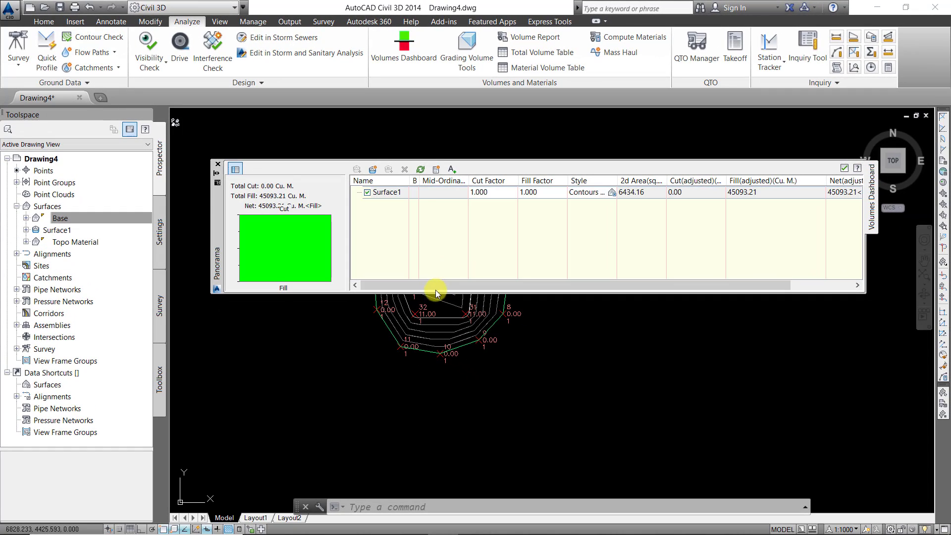
# Step: Review the volume surface's cut, fill and net entries in the Volumes Dashboard and generate its cut/fill report
pyautogui.moveTo(440, 288); pyautogui.dragTo(507, 287)
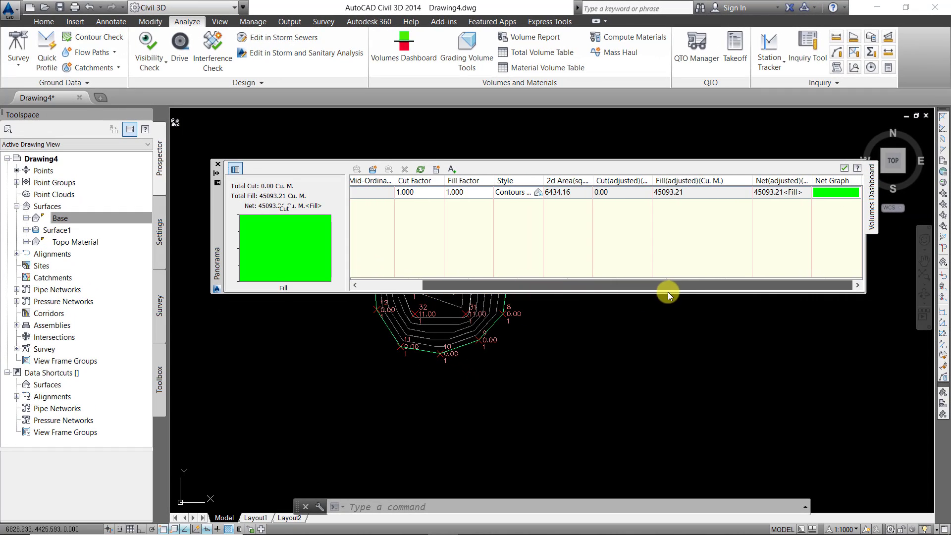
pyautogui.click(692, 192)
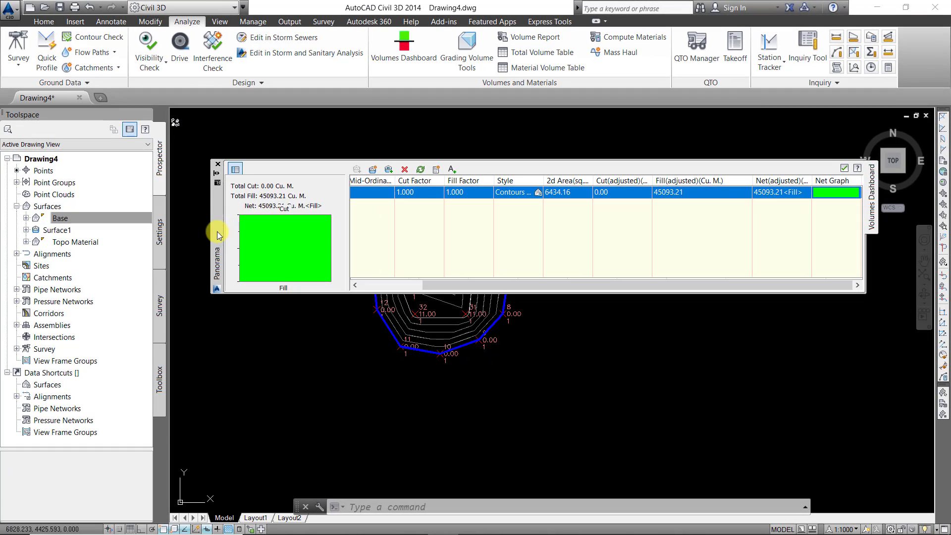
pyautogui.moveTo(217, 231); pyautogui.dragTo(218, 342)
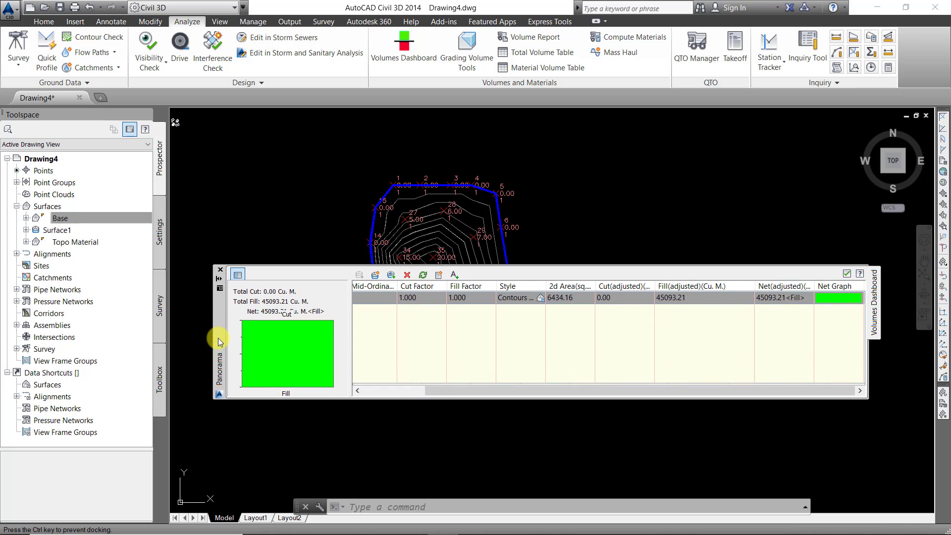
pyautogui.click(439, 278)
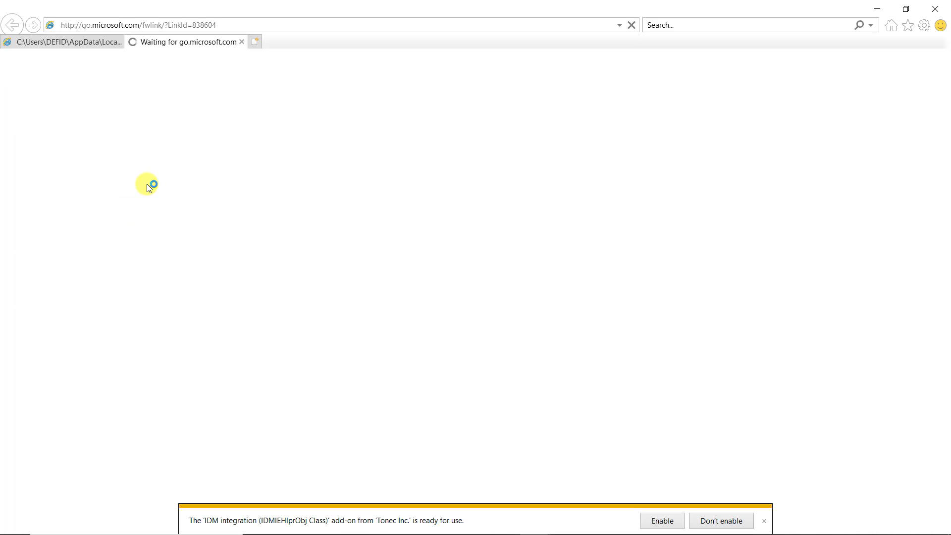
# Step: Examine the type, 2D area, cut, fill and net entries in the Cut/Fill Report, then close the report with all browser tabs
pyautogui.click(70, 43)
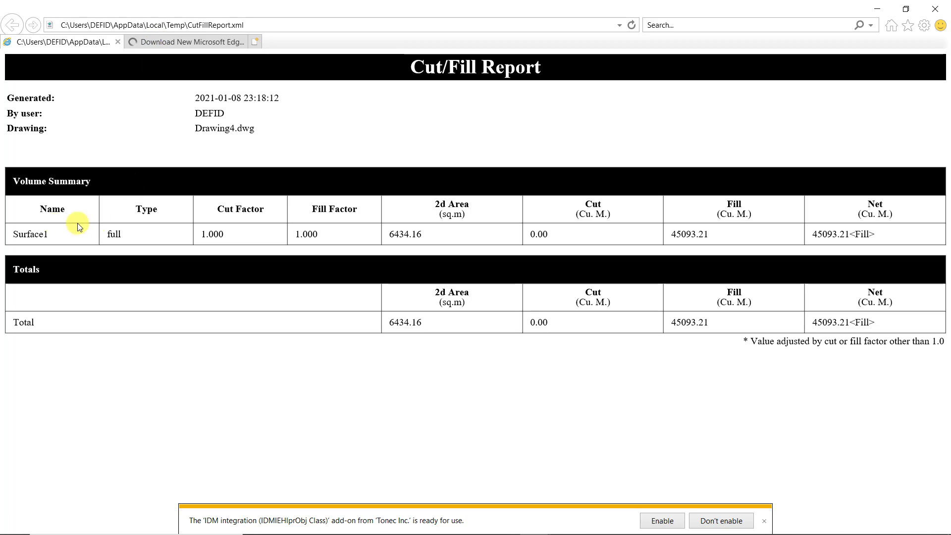
pyautogui.doubleClick(112, 234)
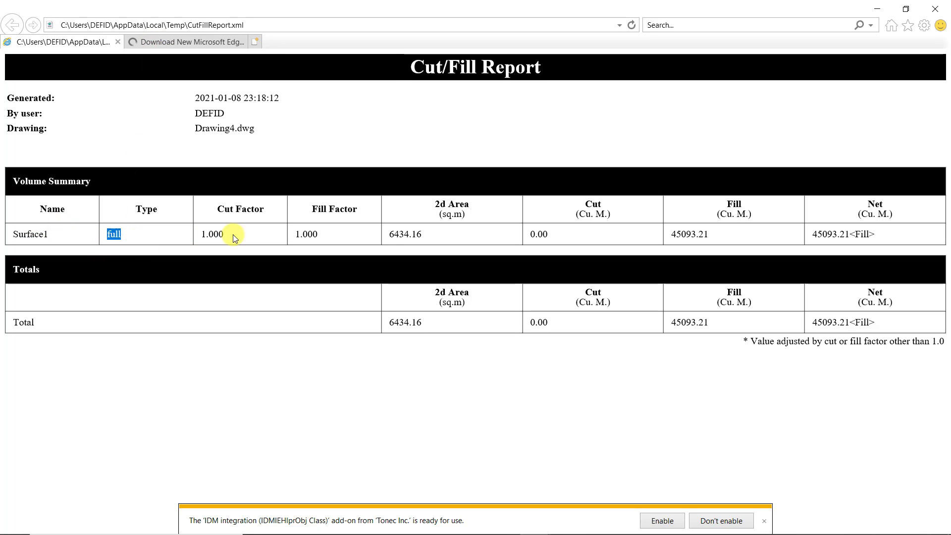
pyautogui.doubleClick(405, 235)
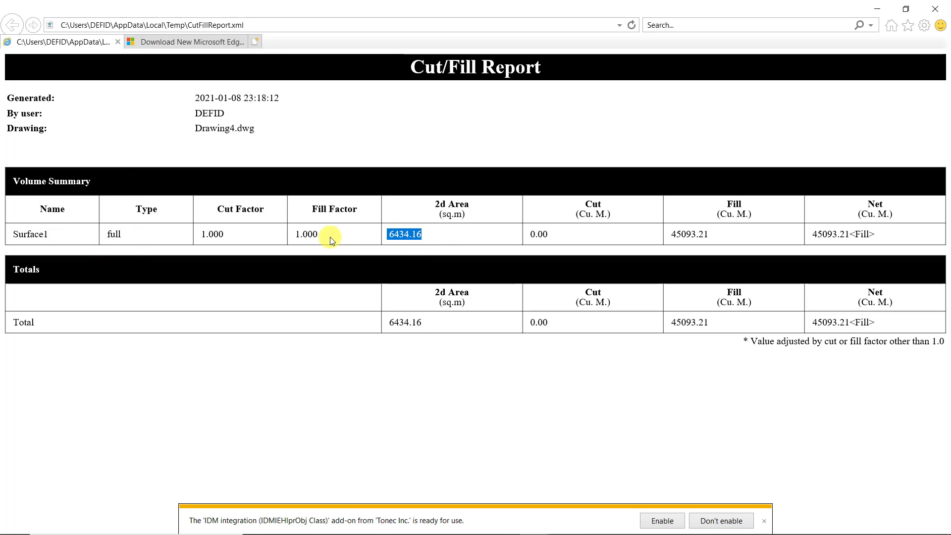
pyautogui.doubleClick(540, 236)
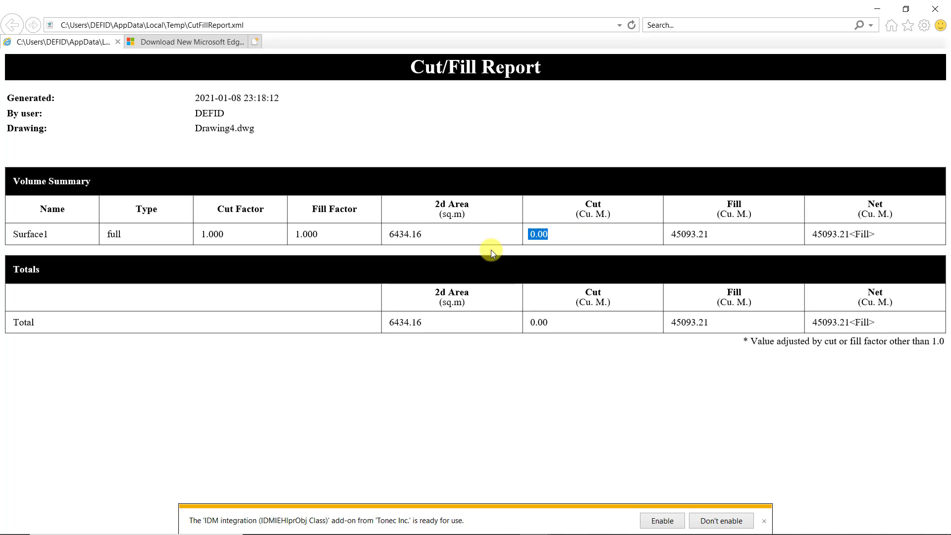
pyautogui.doubleClick(732, 232)
pyautogui.click(709, 234)
pyautogui.doubleClick(709, 234)
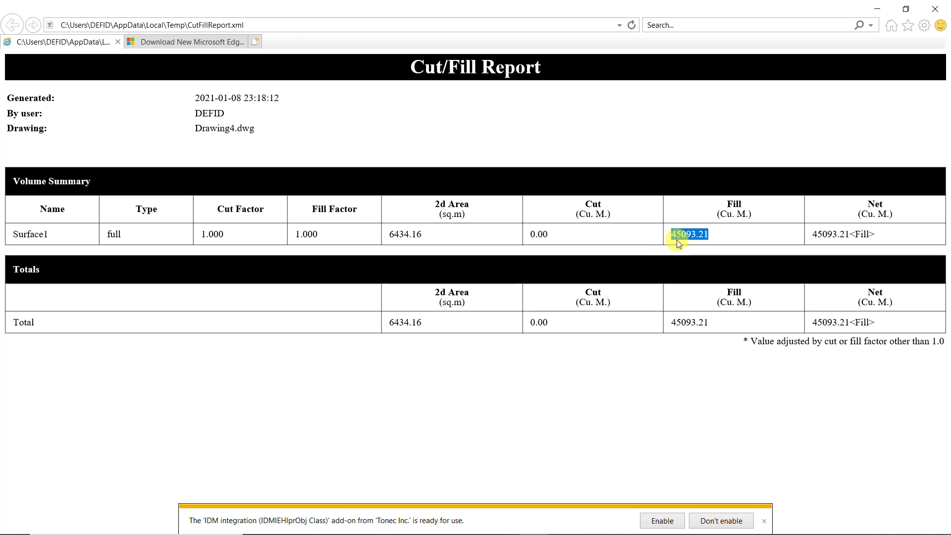
pyautogui.click(714, 236)
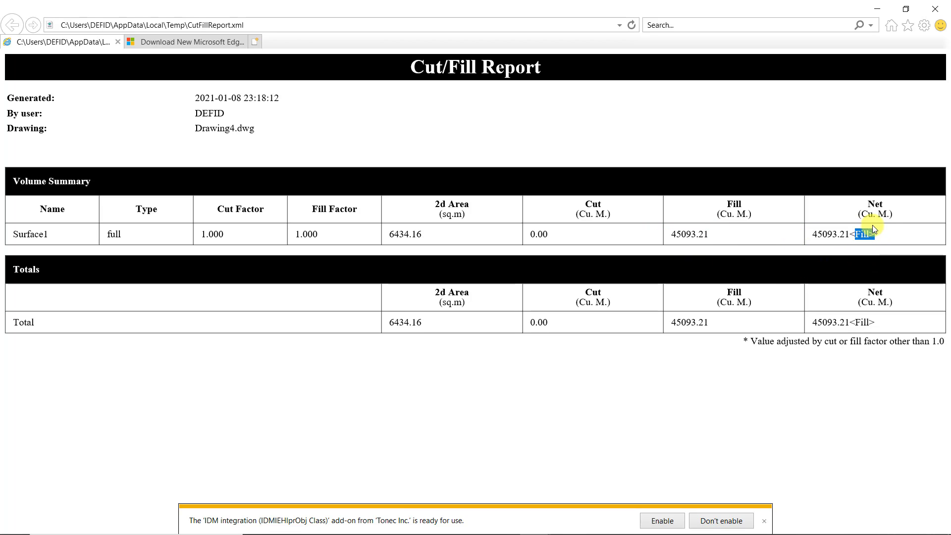
pyautogui.moveTo(882, 233); pyautogui.dragTo(801, 242)
pyautogui.doubleClick(690, 239)
pyautogui.moveTo(907, 233); pyautogui.dragTo(688, 235)
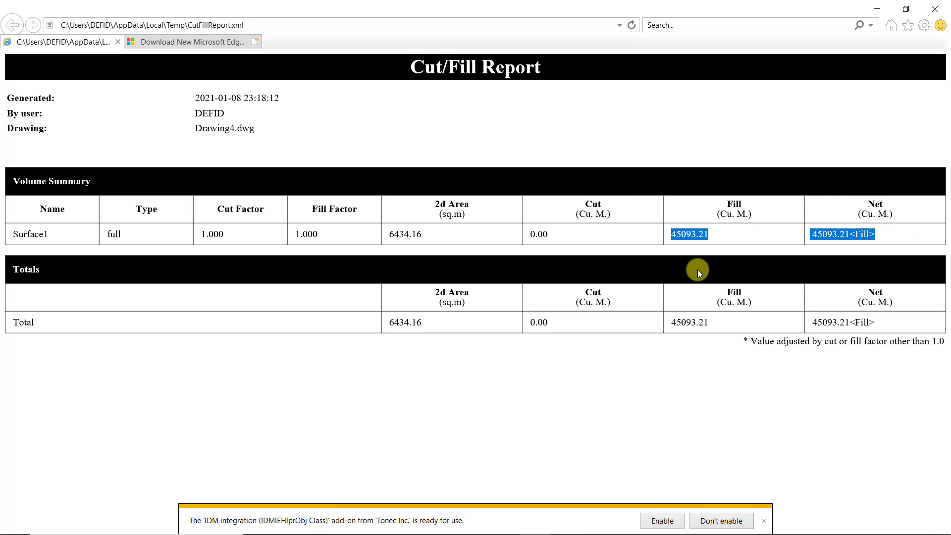
pyautogui.click(947, 10)
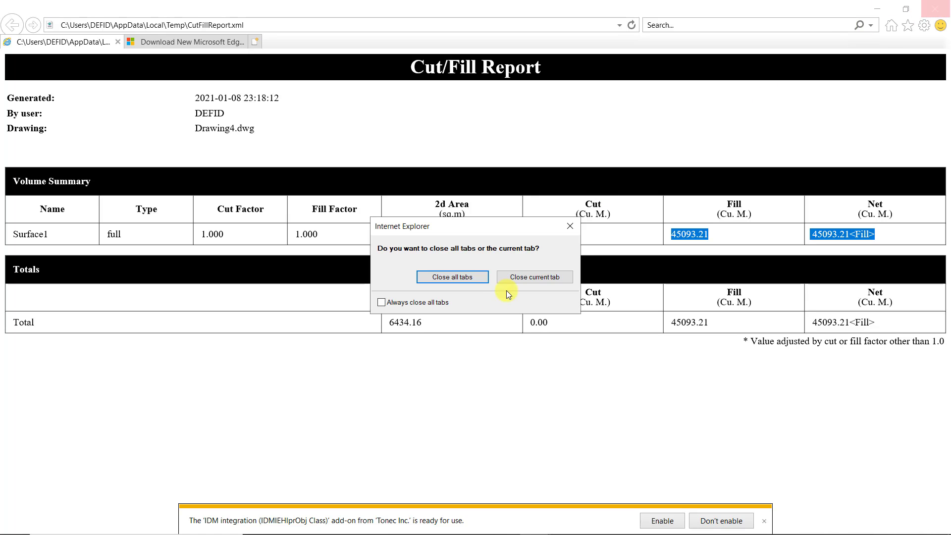
pyautogui.click(471, 277)
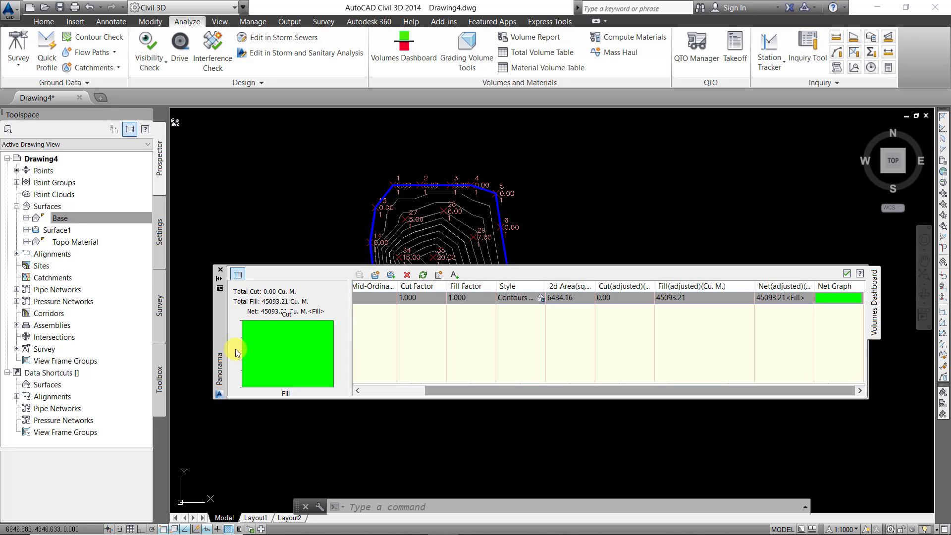
# Step: Insert the cut/fill summary into the drawing in the empty space east of the surface, then close the Volumes Dashboard
pyautogui.moveTo(215, 342); pyautogui.dragTo(198, 397)
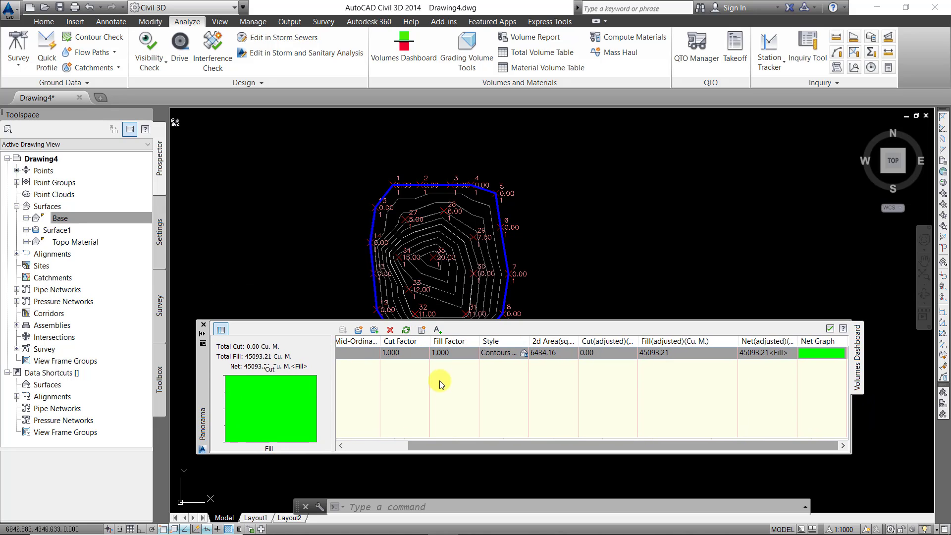
pyautogui.click(439, 335)
pyautogui.scroll(3, 554, 233)
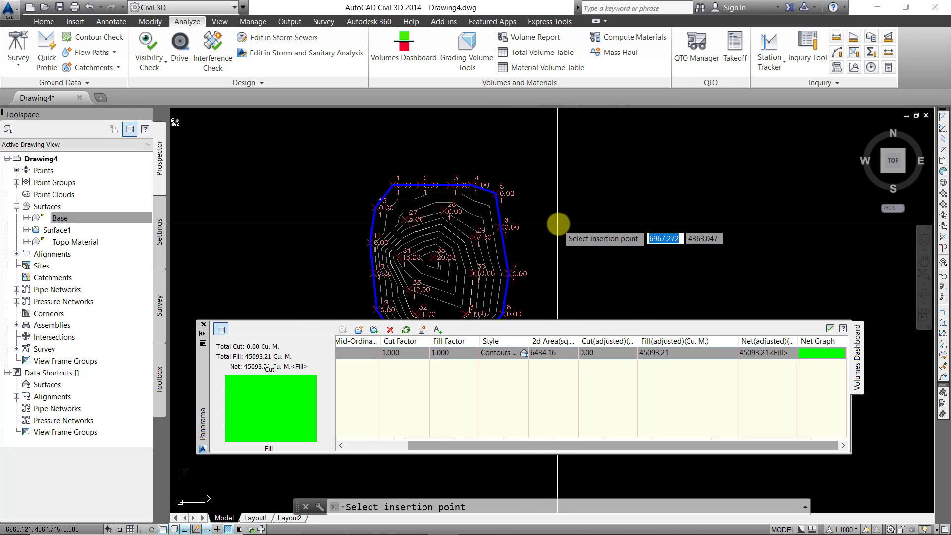
pyautogui.scroll(-3, 542, 206)
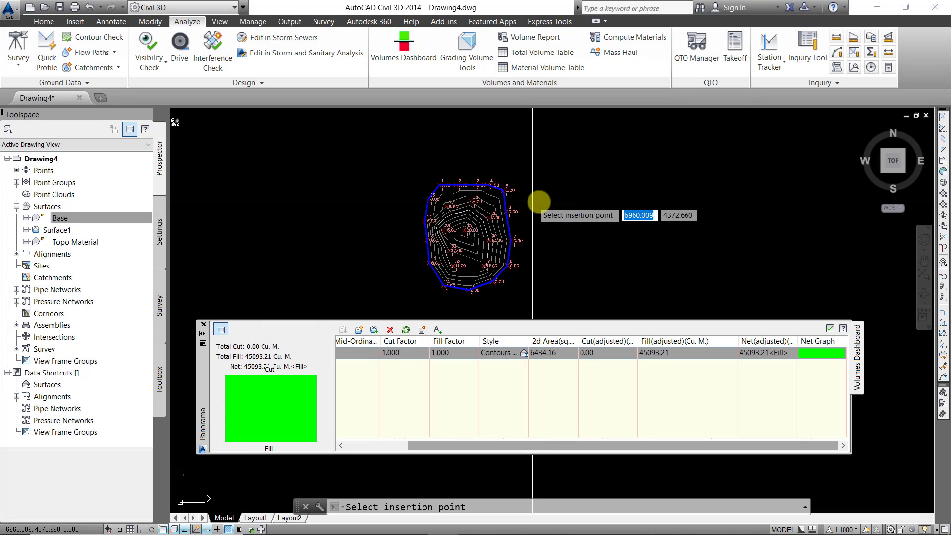
pyautogui.scroll(3, 539, 203)
pyautogui.click(530, 202)
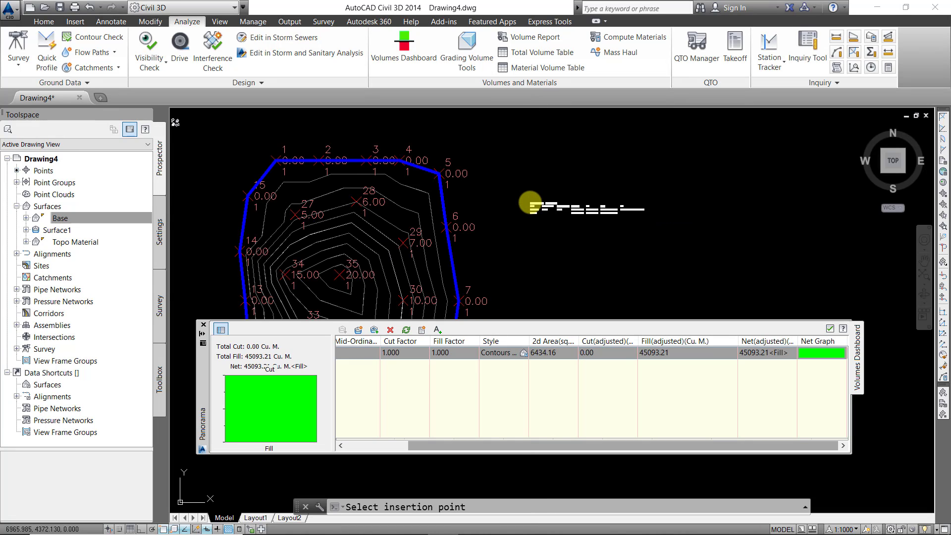
pyautogui.click(203, 325)
# Step: Examine the inserted Cut/Fill Summary table up close, focusing on its fill and net volume columns
pyautogui.moveTo(238, 312); pyautogui.dragTo(335, 242, button='middle')
pyautogui.scroll(-2, 252, 269)
pyautogui.moveTo(509, 276); pyautogui.dragTo(458, 262, button='middle')
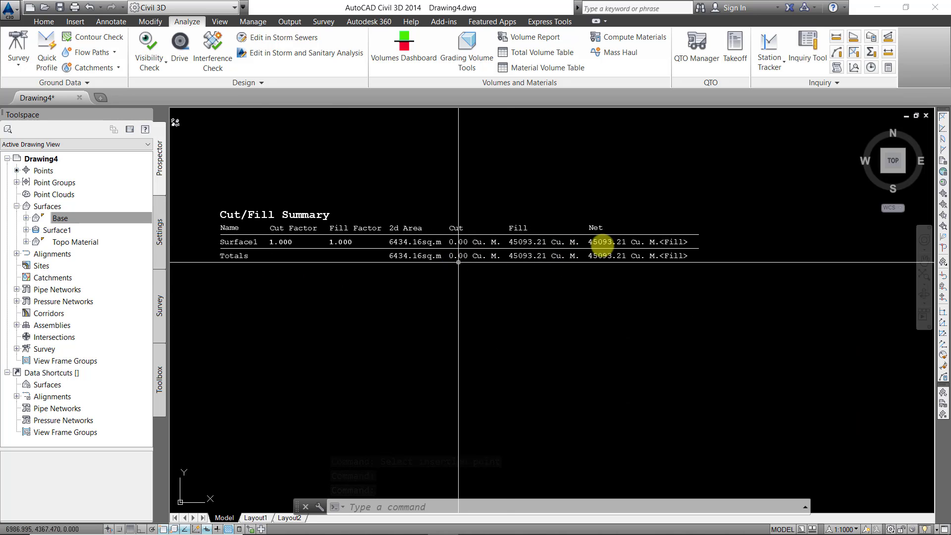
pyautogui.scroll(4, 668, 241)
pyautogui.scroll(-2, 641, 363)
pyautogui.moveTo(641, 363); pyautogui.dragTo(556, 267, button='middle')
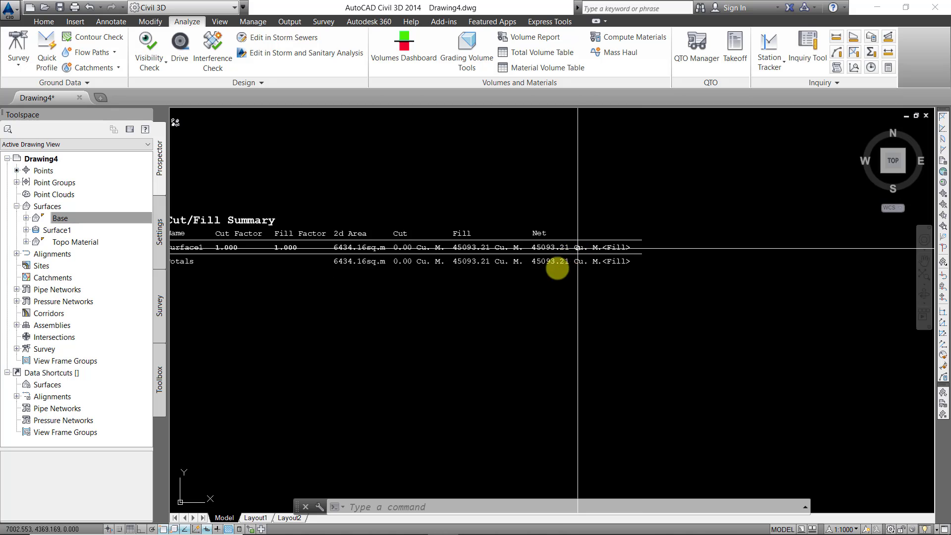
pyautogui.scroll(3, 555, 265)
pyautogui.scroll(-3, 540, 264)
pyautogui.scroll(3, 545, 265)
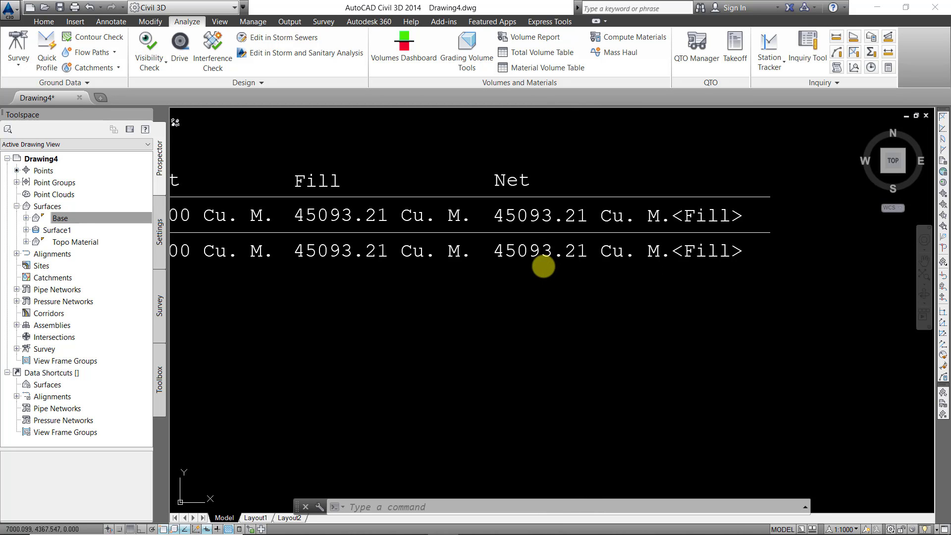
pyautogui.moveTo(574, 257); pyautogui.dragTo(521, 266, button='middle')
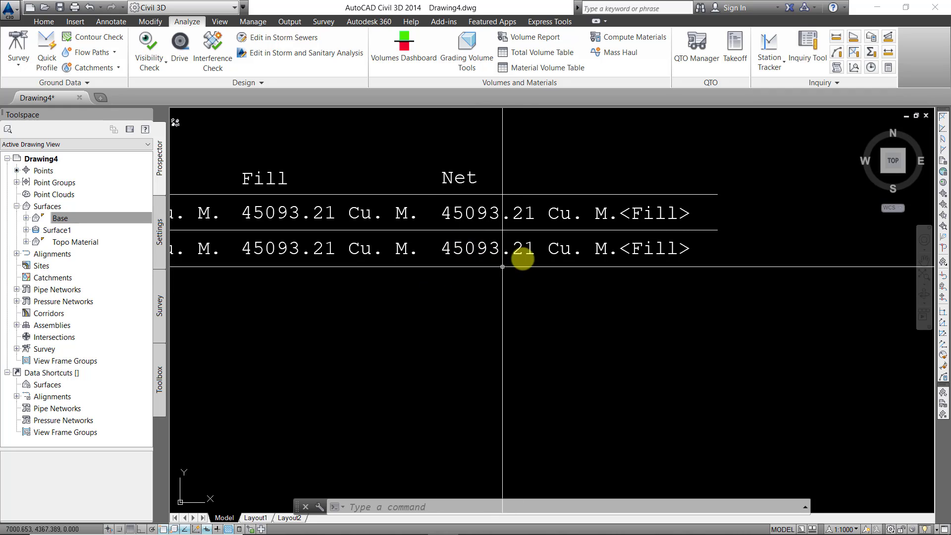
# Step: Examine the contoured surface with its survey points and border, ending with the summary table also in view
pyautogui.scroll(-8, 563, 255)
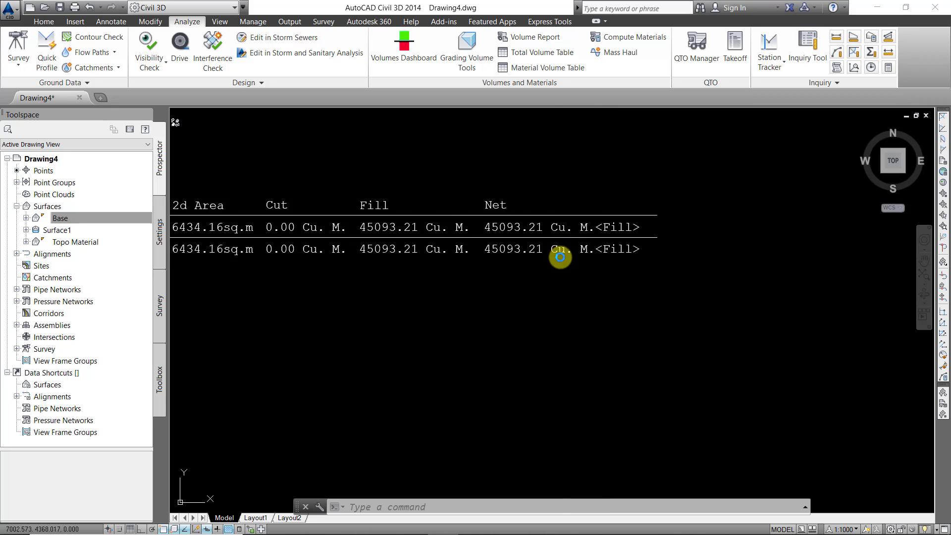
pyautogui.scroll(-5, 525, 267)
pyautogui.scroll(6, 365, 315)
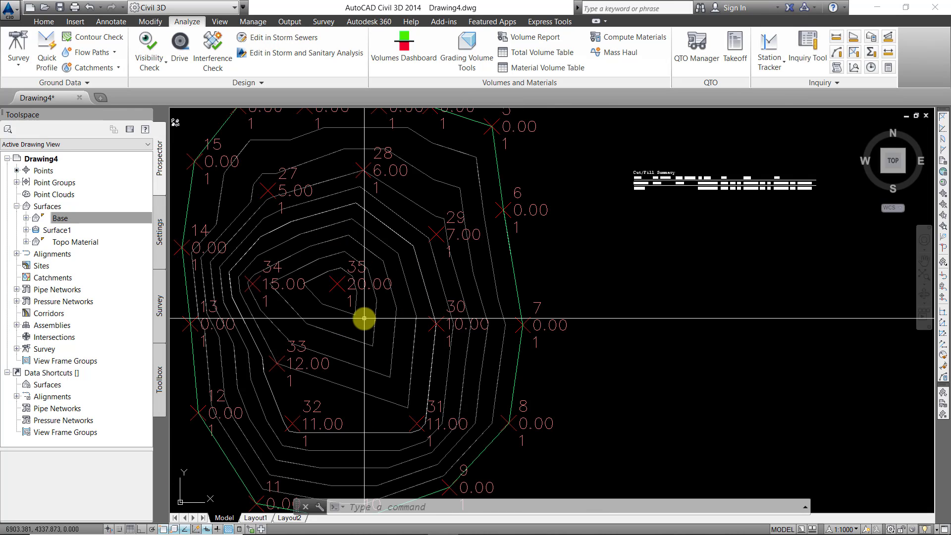
pyautogui.moveTo(365, 319); pyautogui.dragTo(501, 296, button='middle')
pyautogui.scroll(-2, 502, 295)
pyautogui.scroll(2, 503, 295)
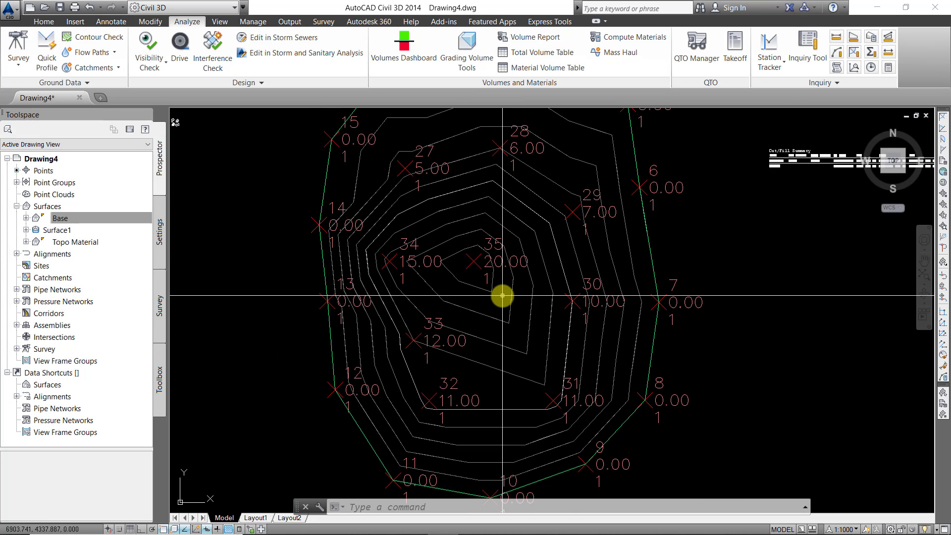
pyautogui.scroll(-3, 502, 296)
pyautogui.scroll(1, 684, 260)
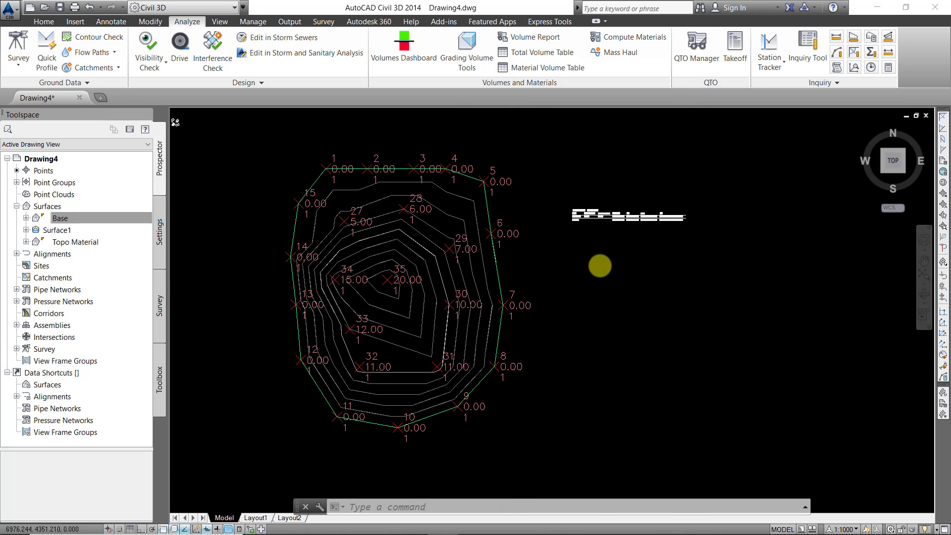